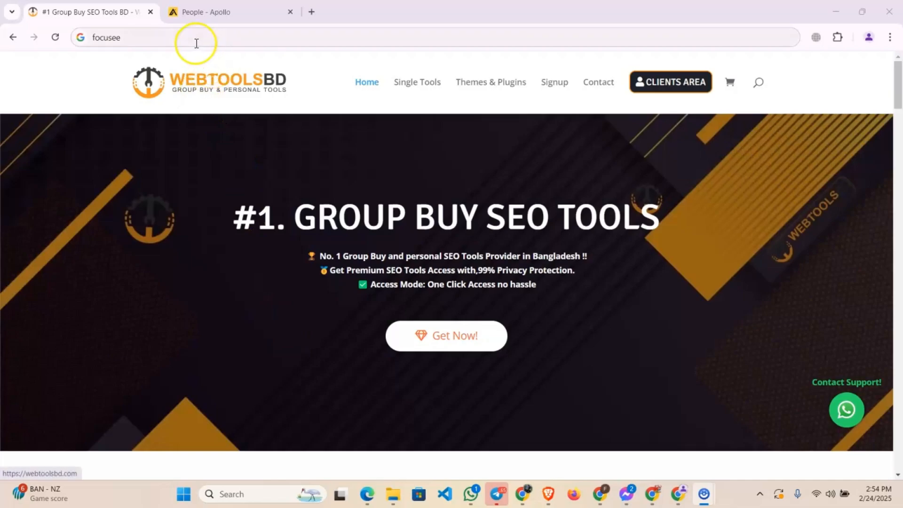
pyautogui.click(196, 41)
pyautogui.press('BackSpace')
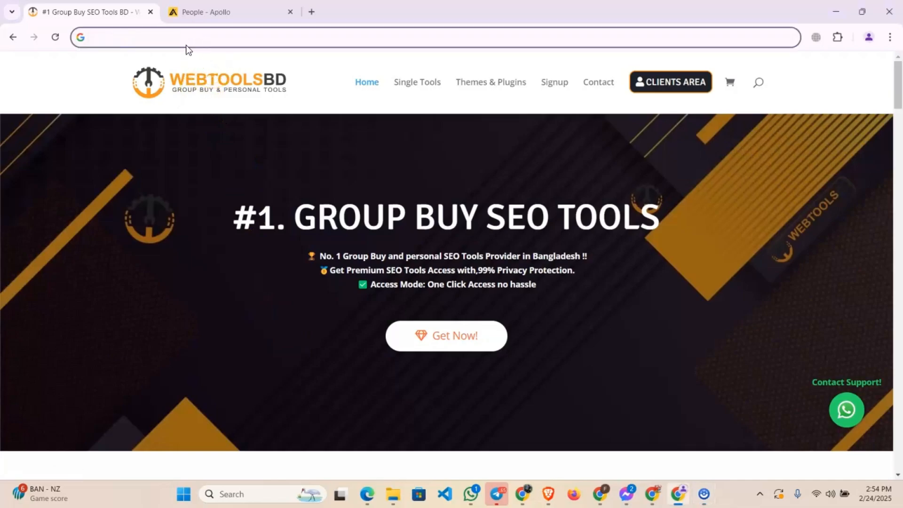
pyautogui.click(222, 154)
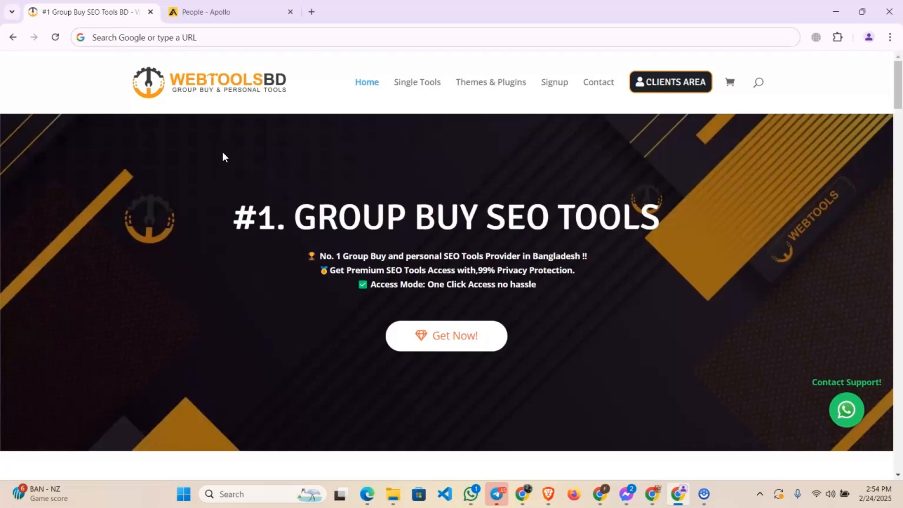
pyautogui.click(222, 131)
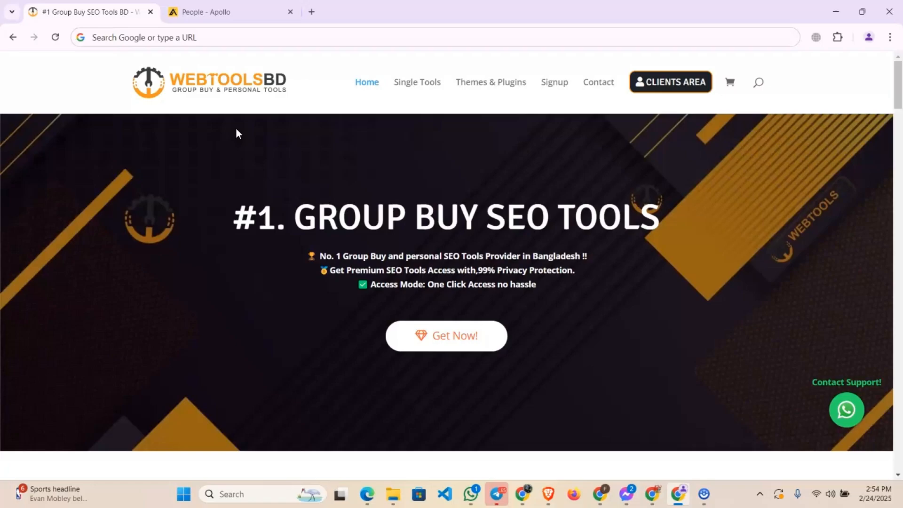
pyautogui.click(221, 113)
# Switch to the open Apollo people search and go to the account's Onboarding hub
pyautogui.click(244, 12)
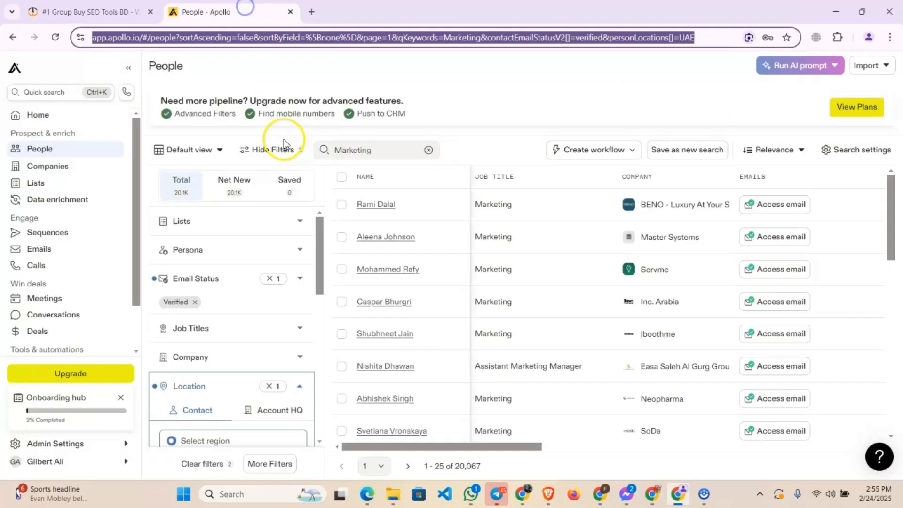
pyautogui.click(21, 70)
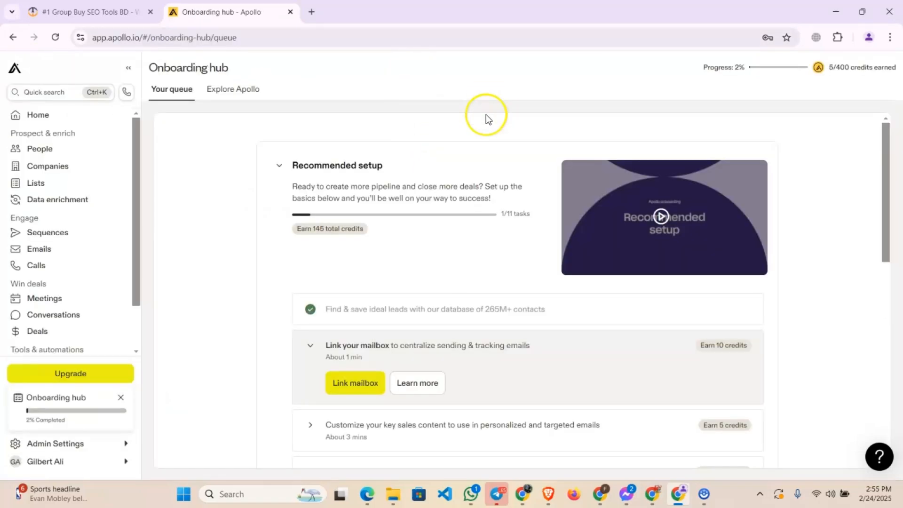
# Open apollo.io in a new browser tab and bring up its login form with the email and password fields
pyautogui.click(311, 13)
pyautogui.click(329, 37)
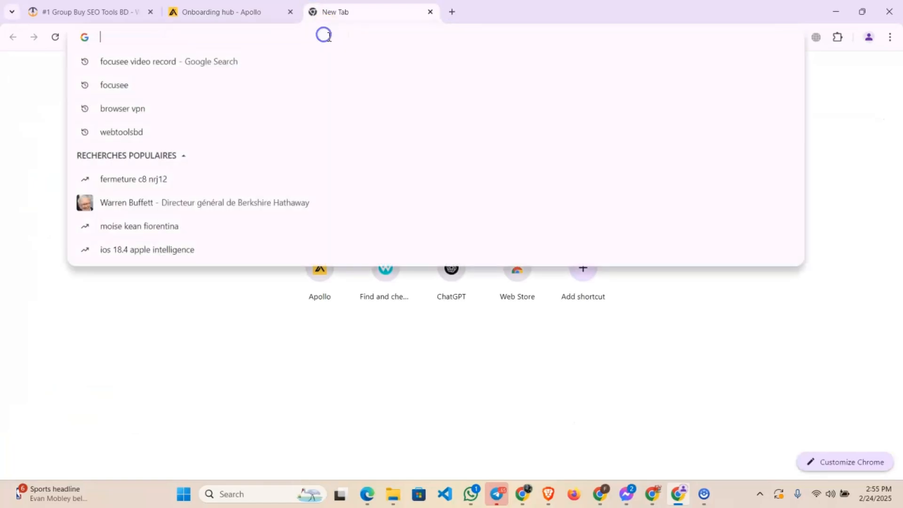
pyautogui.write('apo')
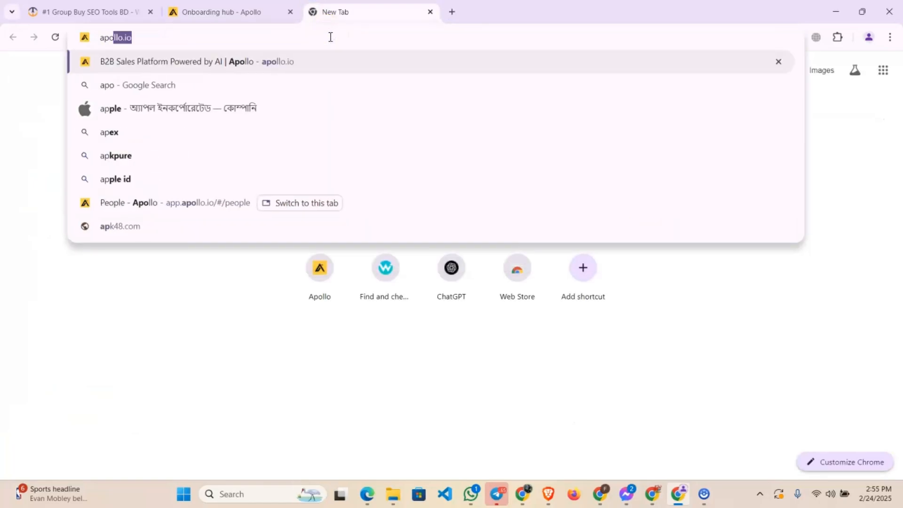
pyautogui.press('Return')
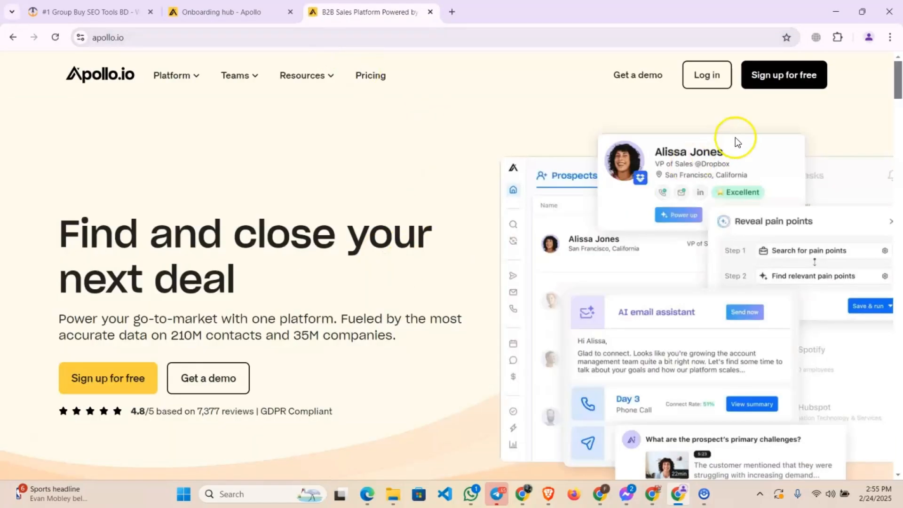
pyautogui.click(705, 77)
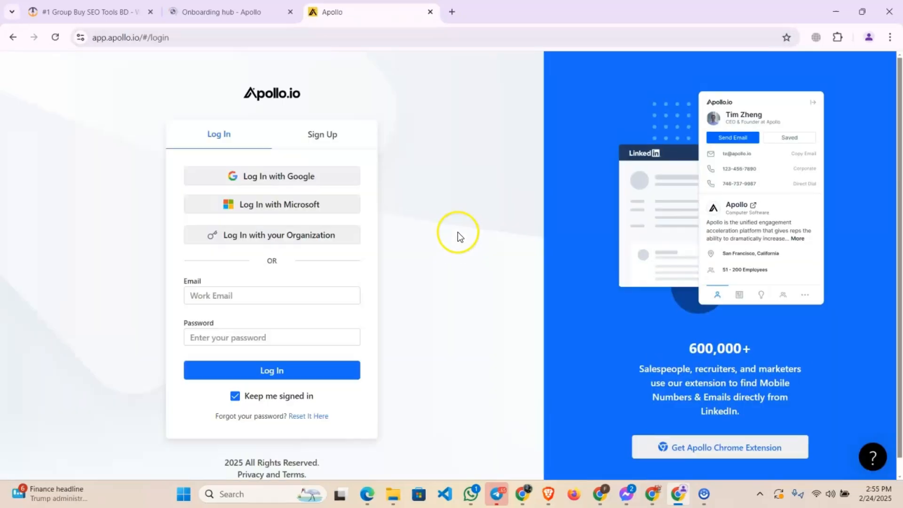
pyautogui.click(253, 297)
pyautogui.click(193, 336)
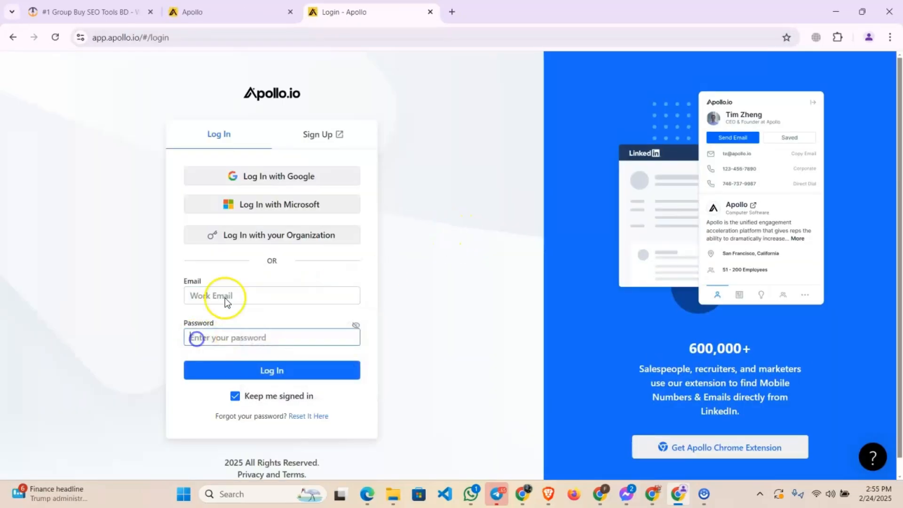
# Return to the logged-in Apollo account and view its credit usage, checking the monthly email credits
pyautogui.click(228, 30)
pyautogui.click(237, 9)
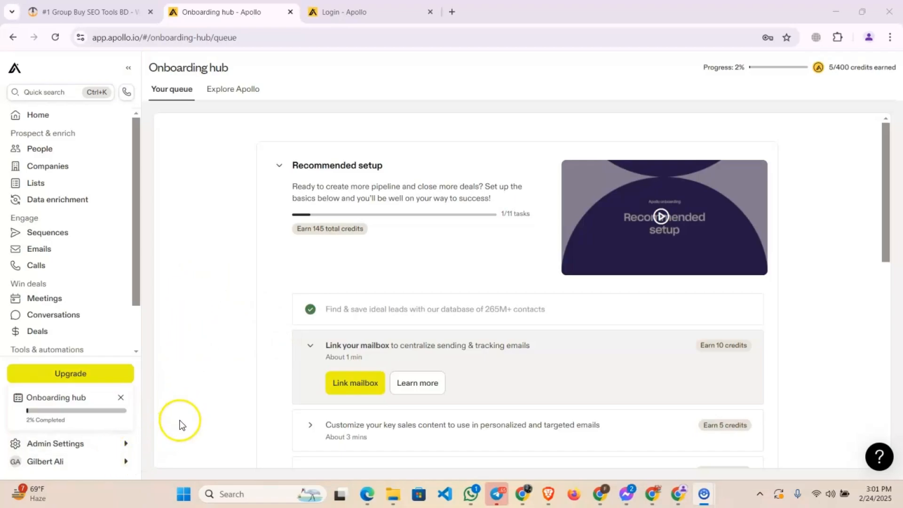
pyautogui.click(110, 461)
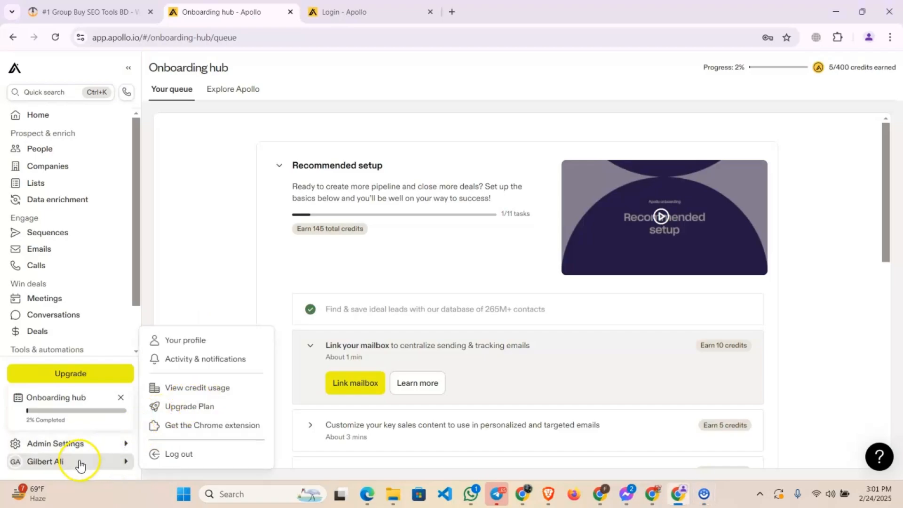
pyautogui.click(207, 388)
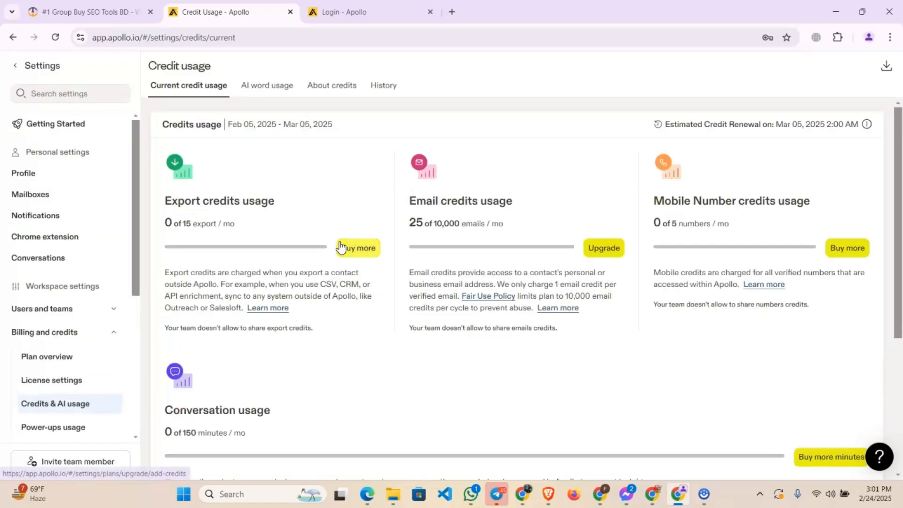
pyautogui.moveTo(433, 223); pyautogui.dragTo(473, 223)
pyautogui.click(504, 228)
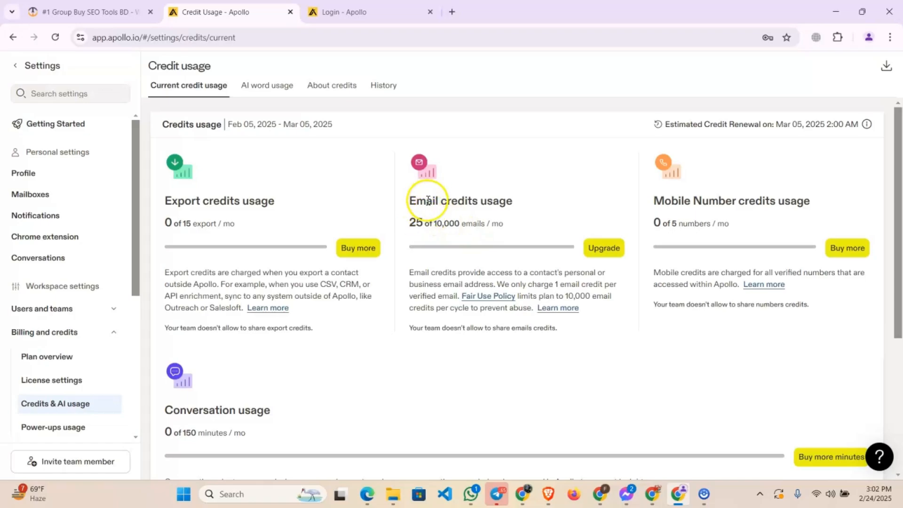
# Leave the settings, open the People search and clear the Marketing keyword
pyautogui.click(28, 66)
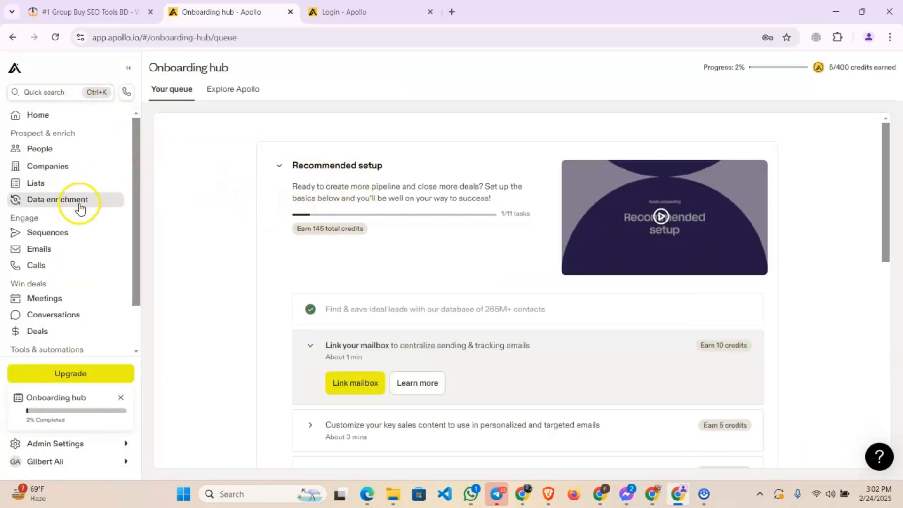
pyautogui.click(74, 149)
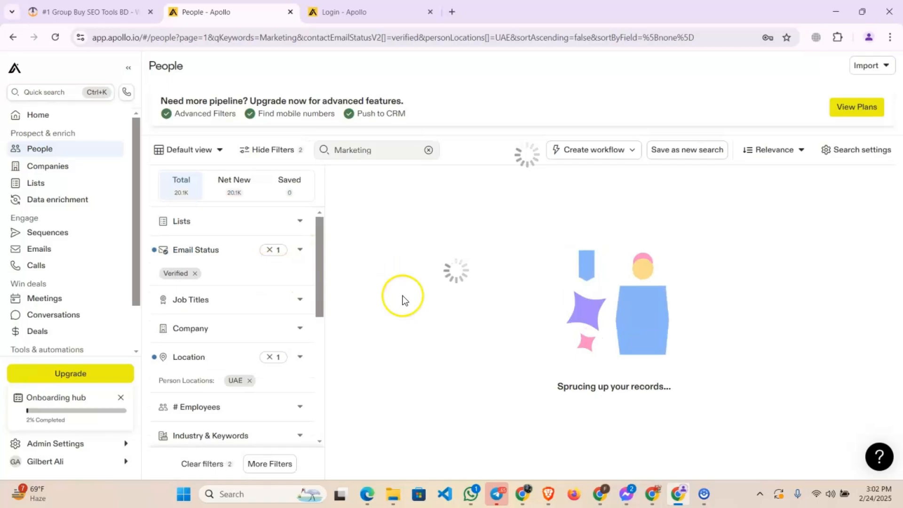
pyautogui.click(428, 149)
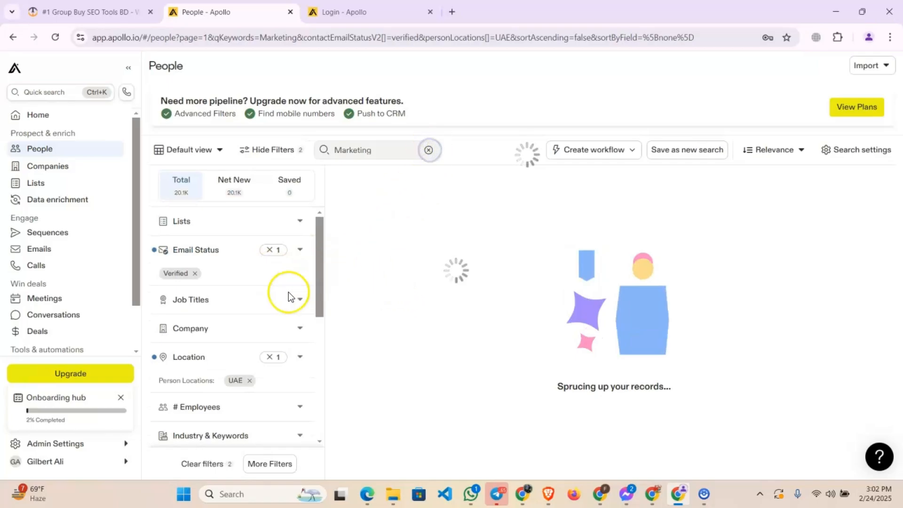
# Examine the People search filters, including the locked Scores, Technologies, Revenue, Funding and Job Postings filters
pyautogui.scroll(-5, 242, 318)
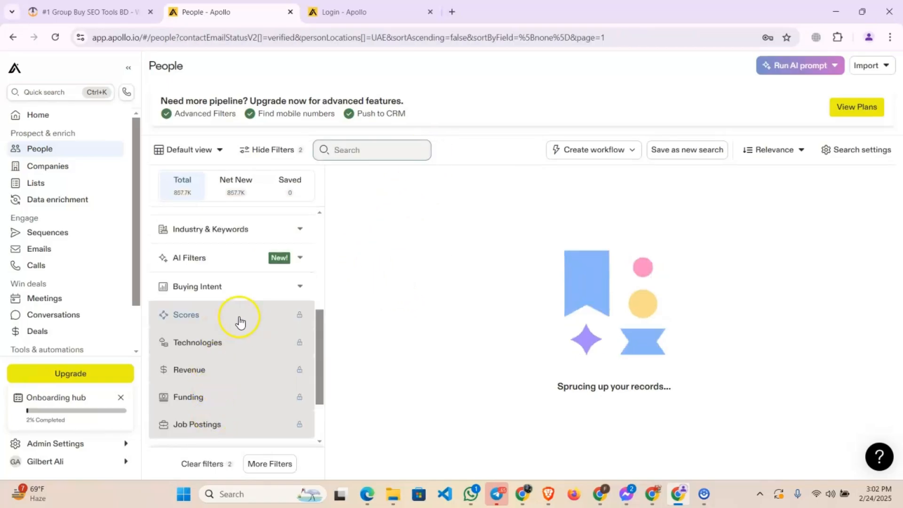
pyautogui.scroll(-2, 258, 397)
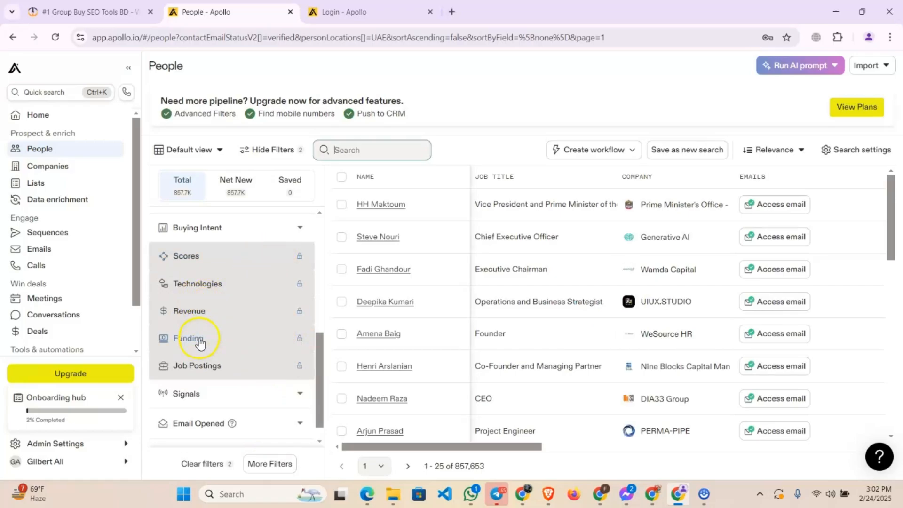
pyautogui.moveTo(186, 351)
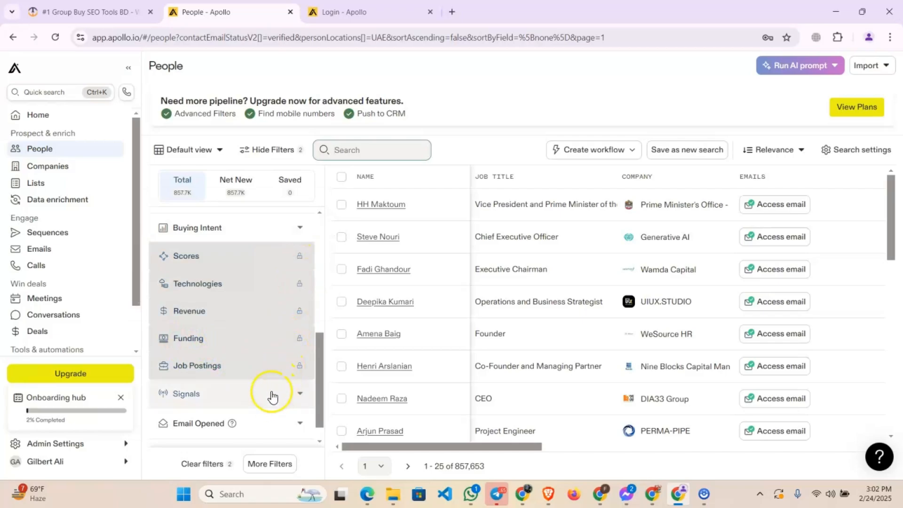
pyautogui.moveTo(264, 322)
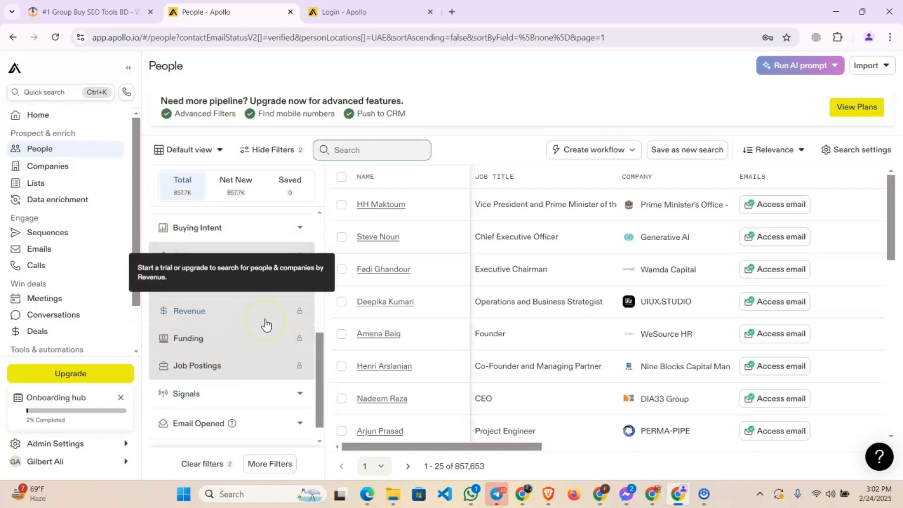
pyautogui.click(254, 313)
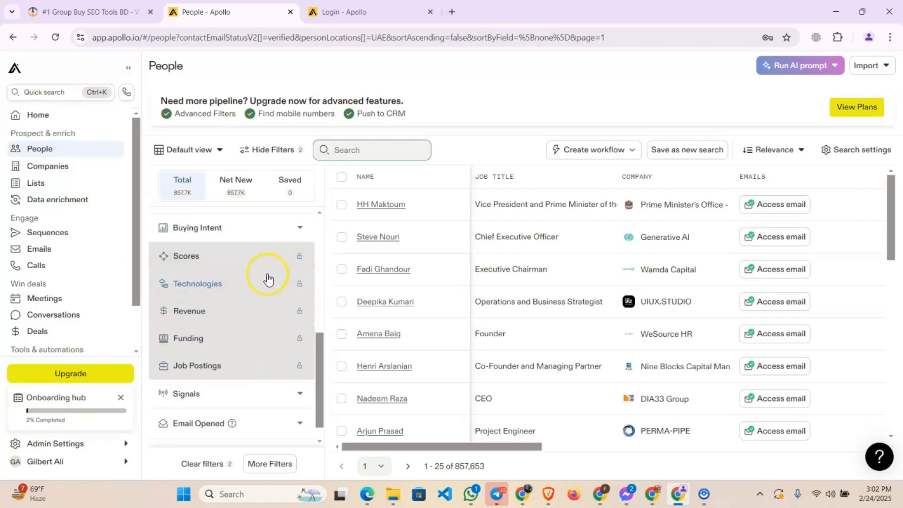
pyautogui.moveTo(266, 278)
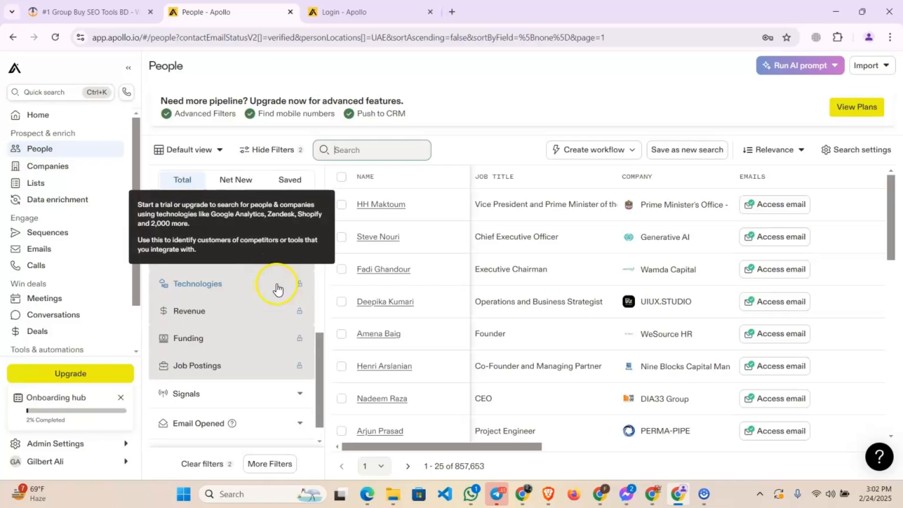
pyautogui.scroll(10, 249, 269)
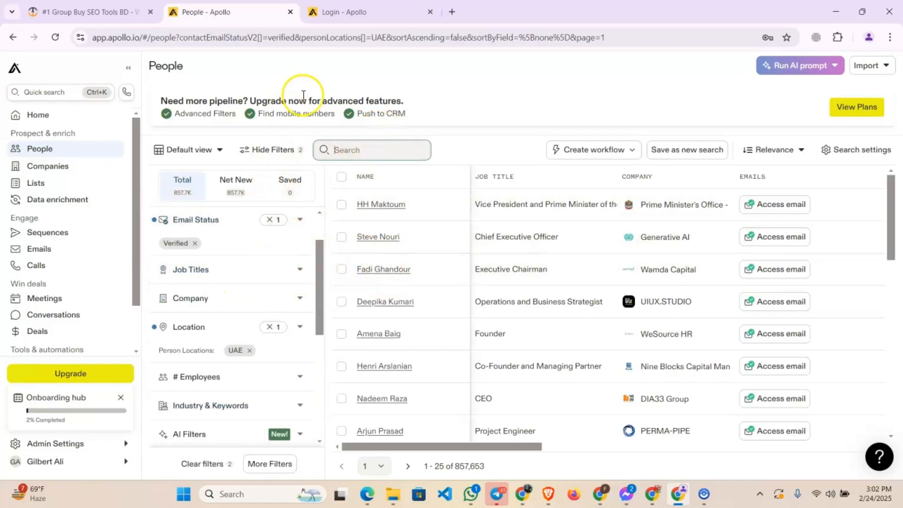
pyautogui.click(384, 147)
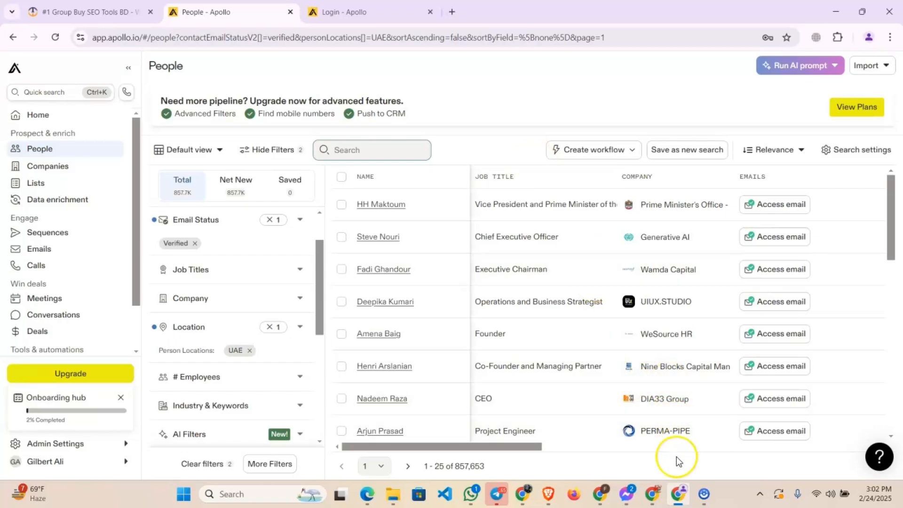
# Switch to the other Chrome profile's Apollo homepage, dismiss the meeting tools banner and log in to that account
pyautogui.click(652, 494)
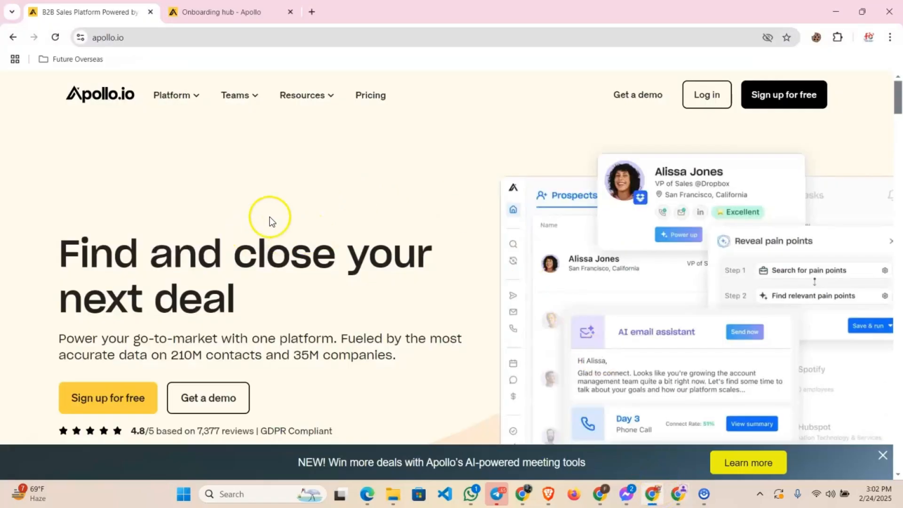
pyautogui.scroll(-3, 238, 282)
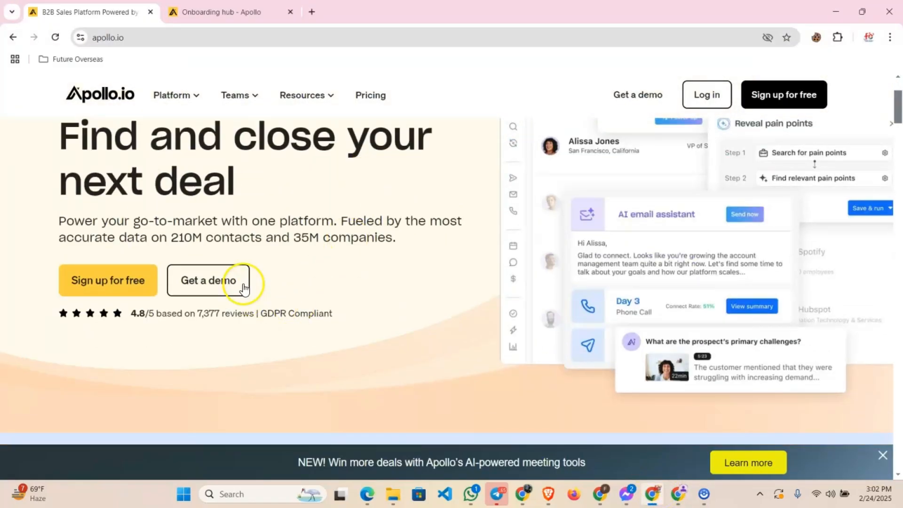
pyautogui.scroll(3, 284, 209)
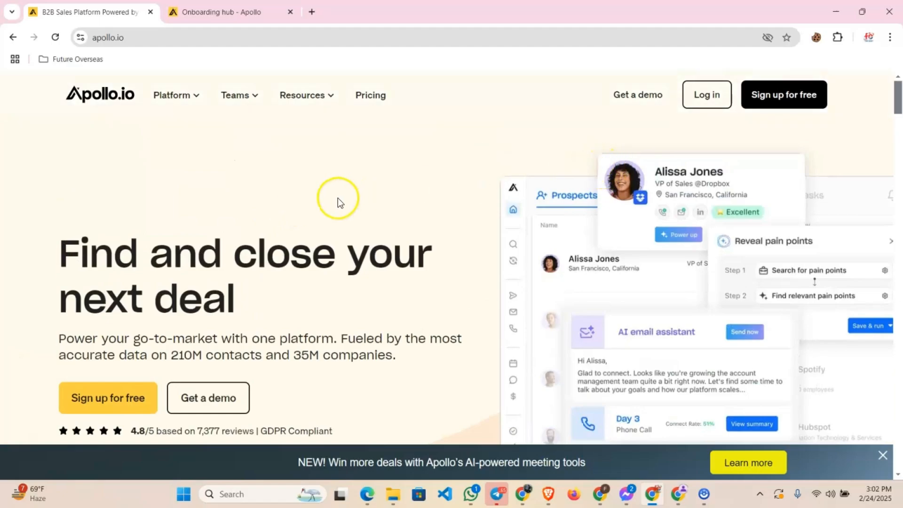
pyautogui.click(880, 453)
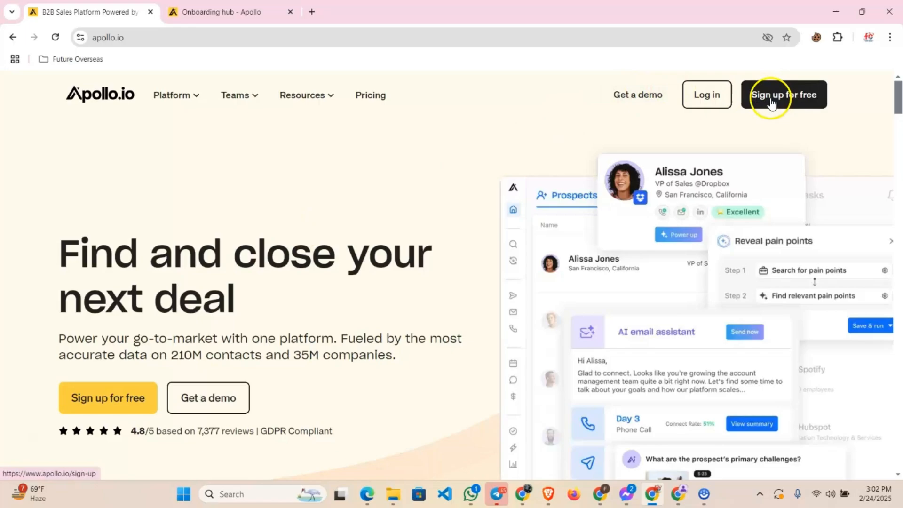
pyautogui.click(708, 96)
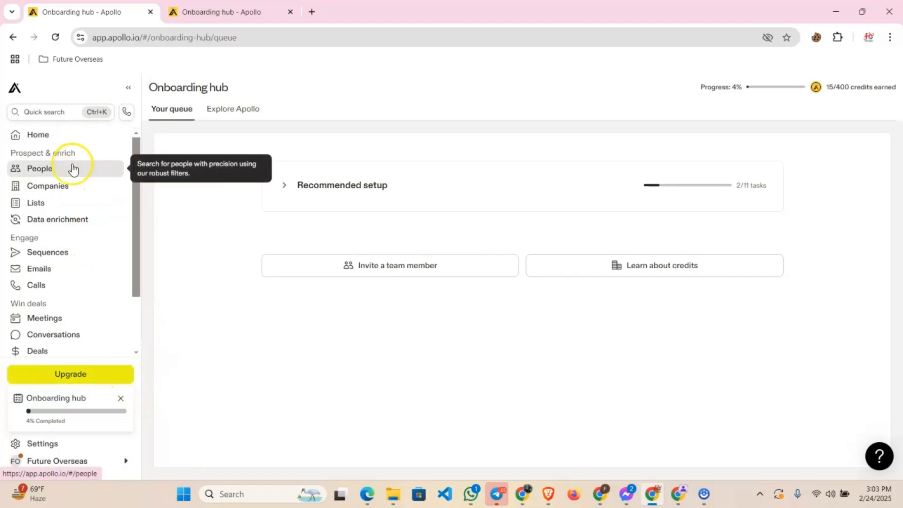
# Open the People search in the second account and look through its available filters
pyautogui.click(71, 168)
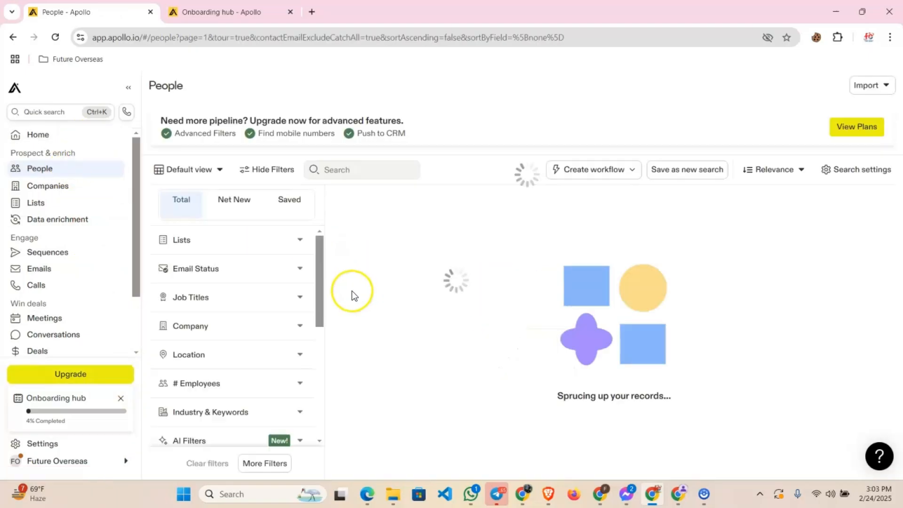
pyautogui.scroll(-3, 252, 295)
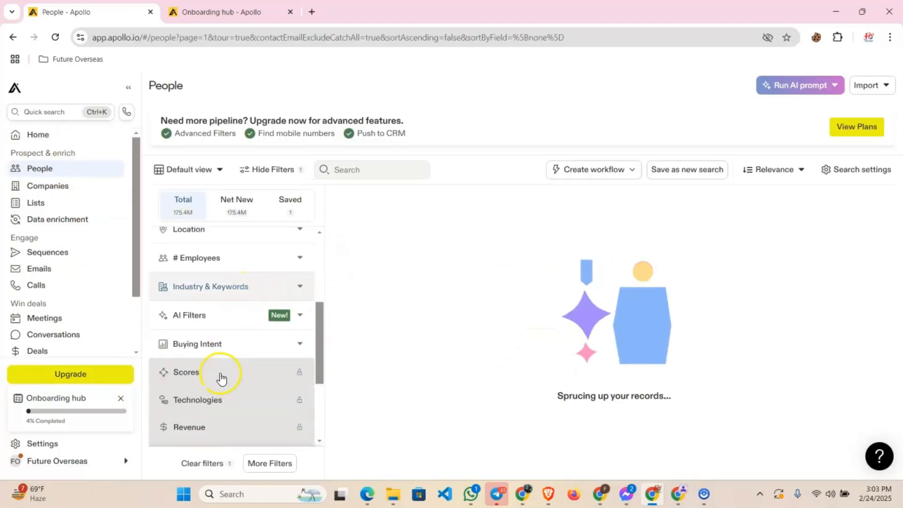
# Dismiss the AI prompt tip and view the second account's current credit usage
pyautogui.click(117, 463)
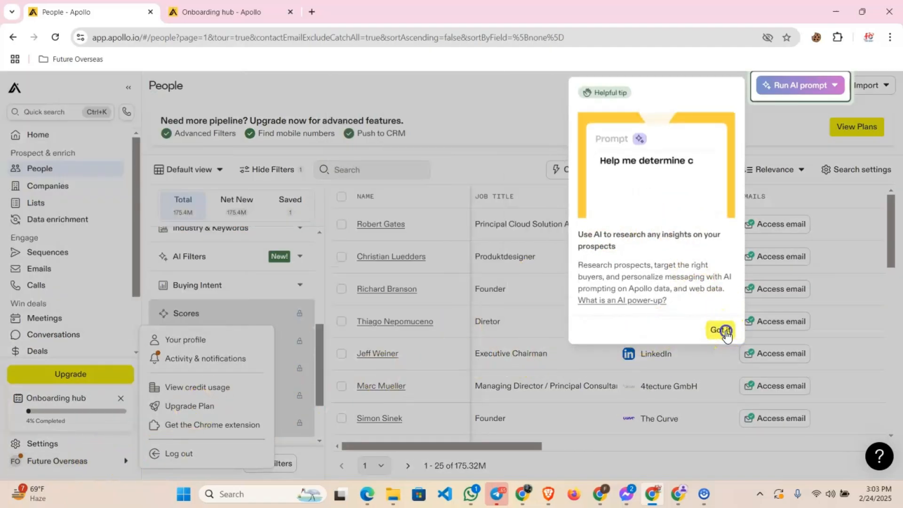
pyautogui.click(722, 329)
pyautogui.click(103, 461)
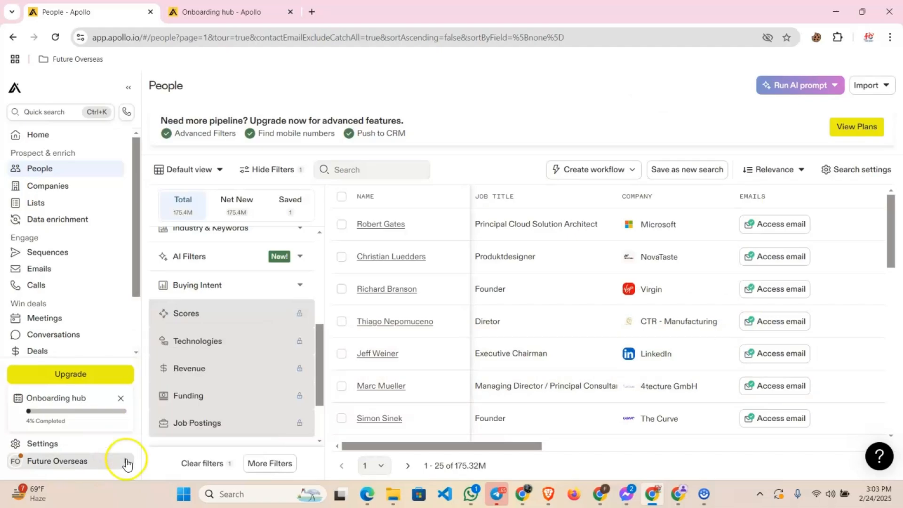
pyautogui.click(185, 387)
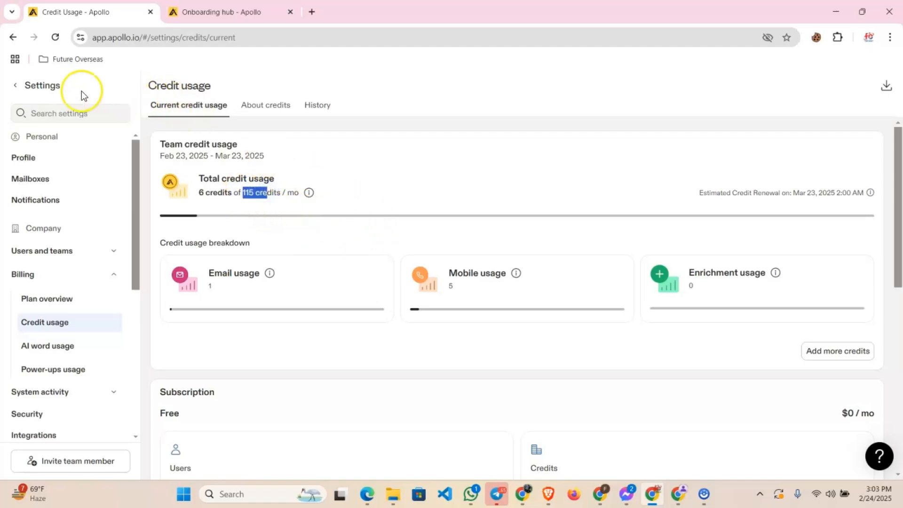
# Return to the People search and look through the filter list, including the locked filters
pyautogui.click(38, 85)
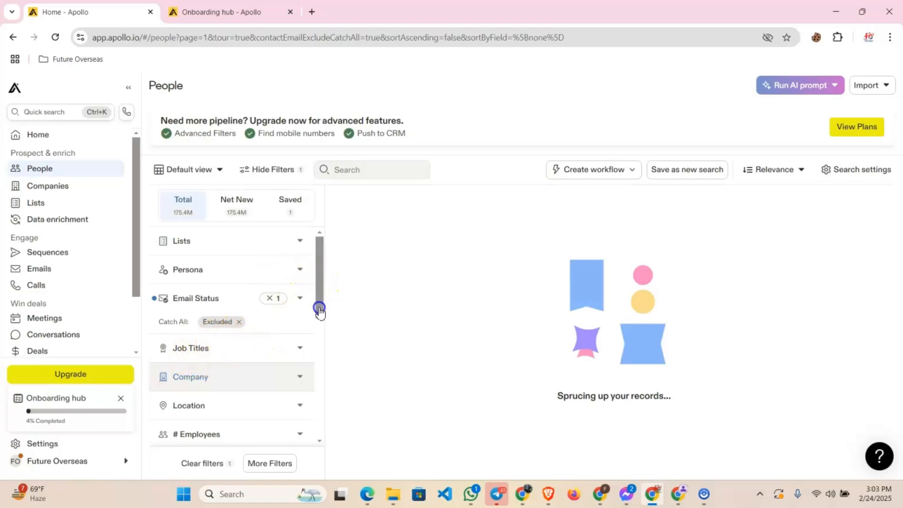
pyautogui.scroll(-2, 319, 310)
pyautogui.scroll(-2, 319, 337)
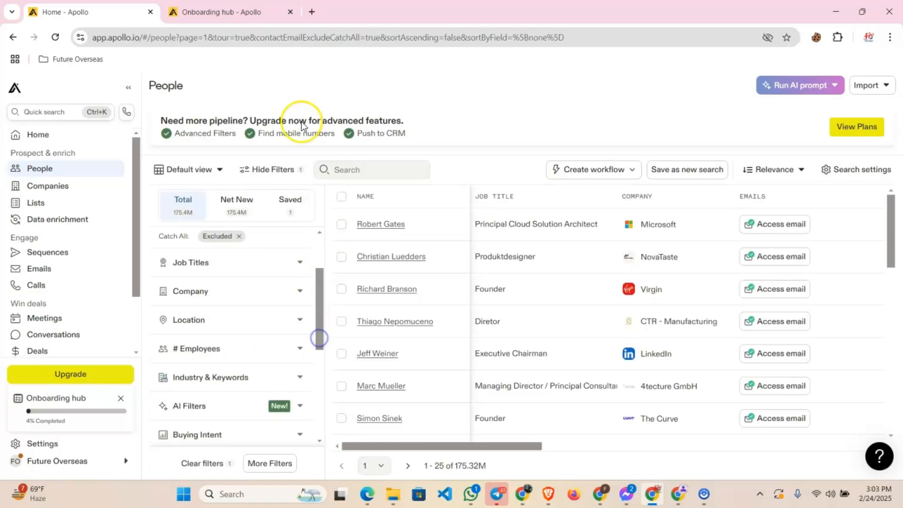
pyautogui.click(278, 46)
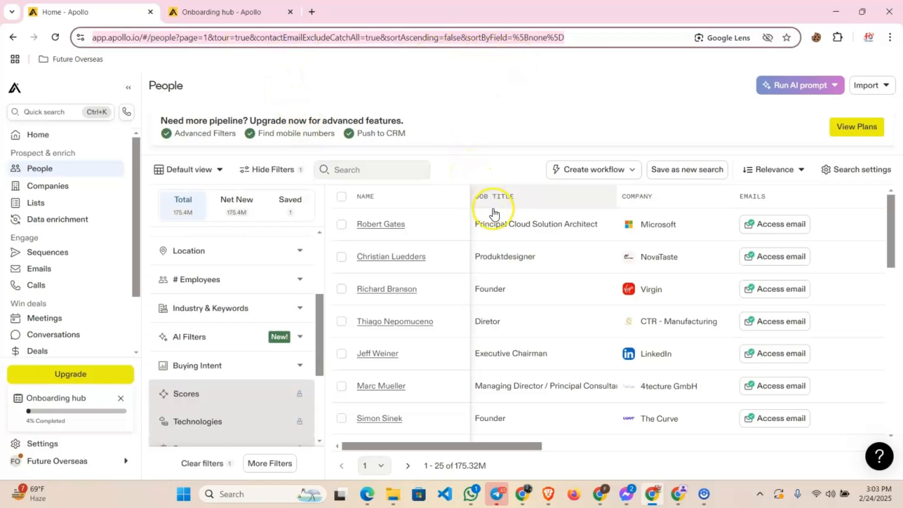
# Open the upgrade plans and start the 14-day free trial of the Professional plan
pyautogui.click(97, 376)
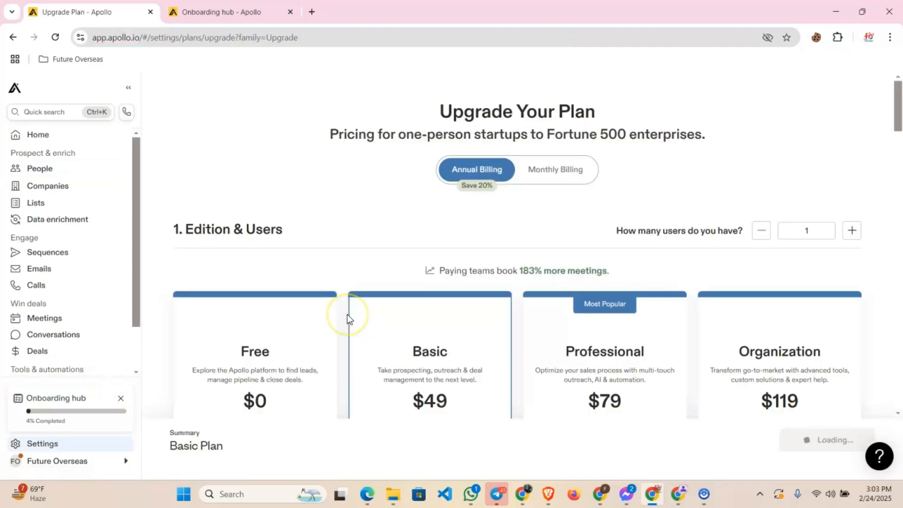
pyautogui.scroll(-5, 535, 310)
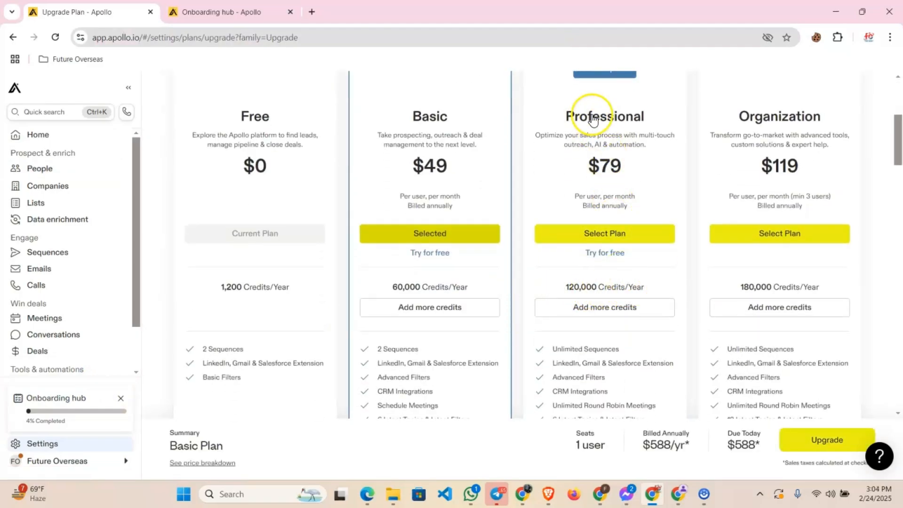
pyautogui.click(607, 254)
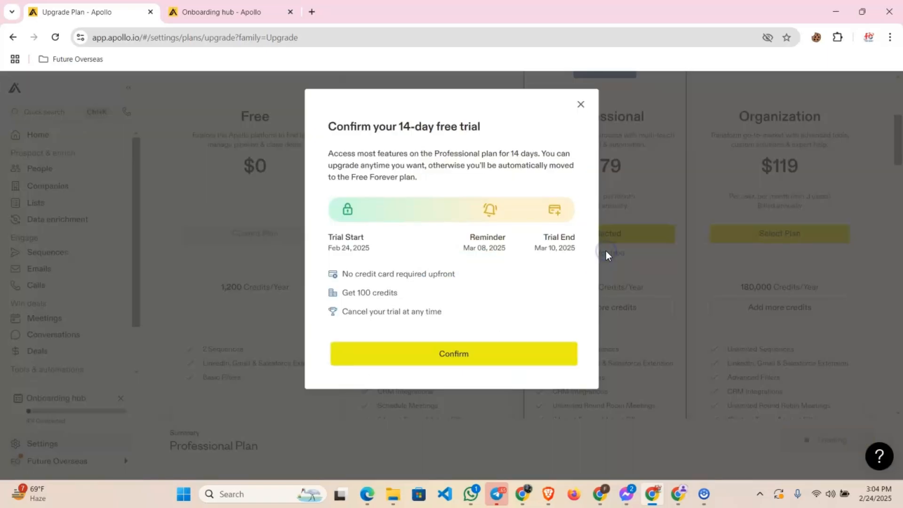
pyautogui.click(455, 354)
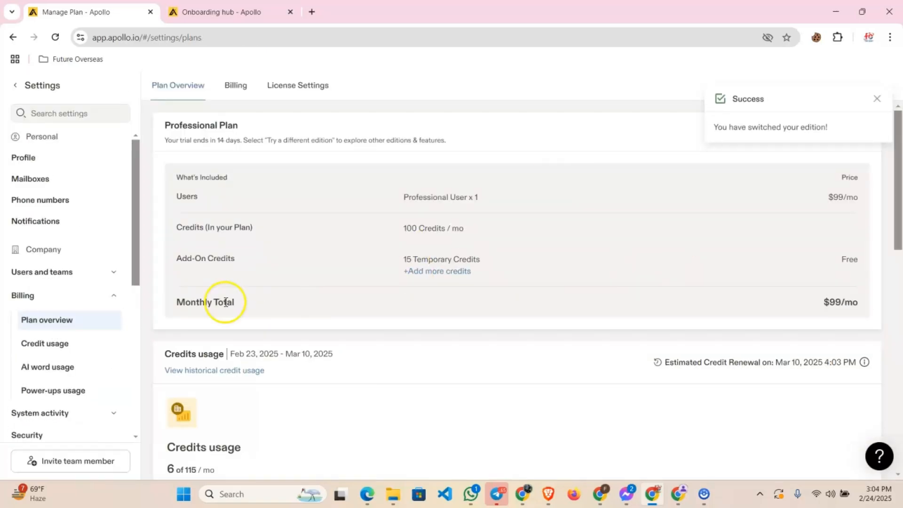
pyautogui.scroll(-5, 101, 323)
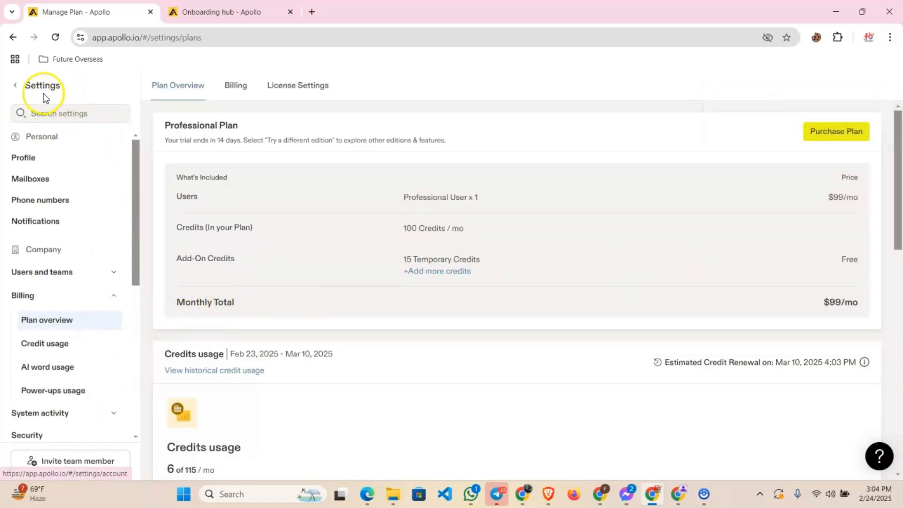
# Leave the settings for the People search and remove the Catch All: Excluded condition from the Email Status filter
pyautogui.click(20, 89)
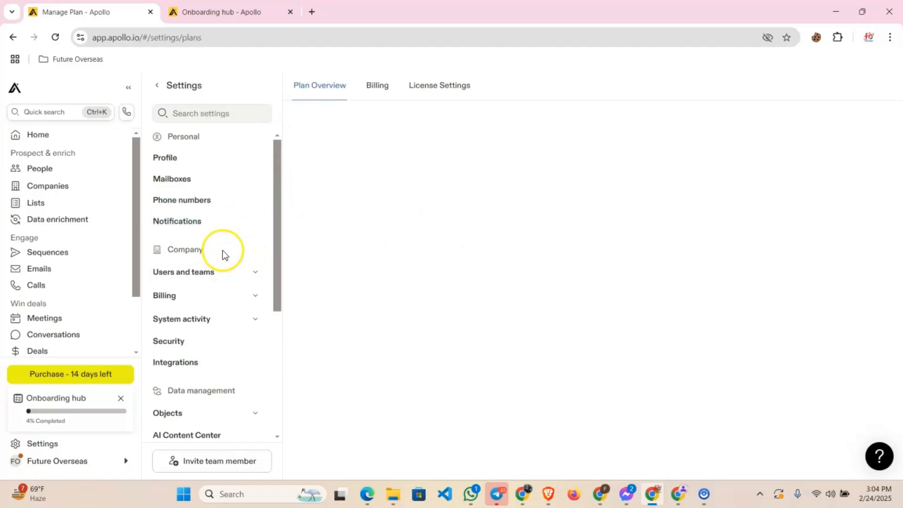
pyautogui.click(77, 166)
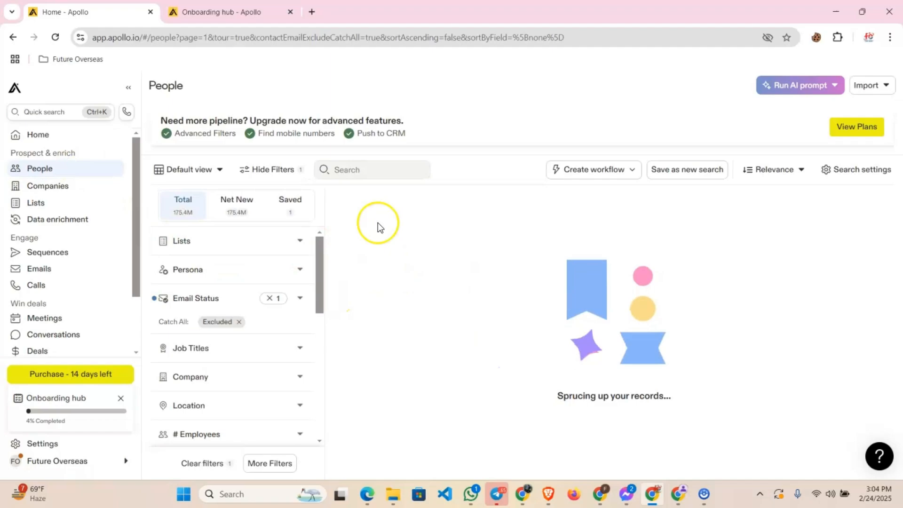
pyautogui.click(239, 323)
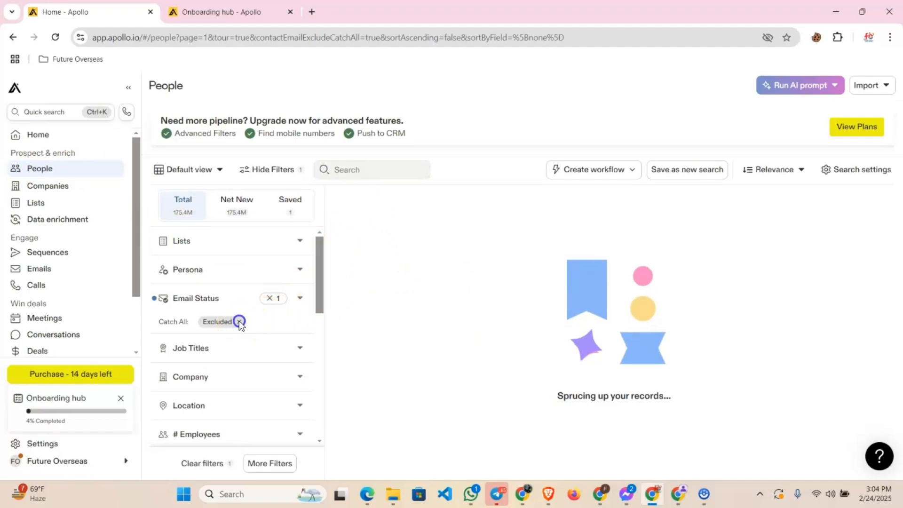
# Enter "marketing" as the search text for the people list
pyautogui.click(372, 174)
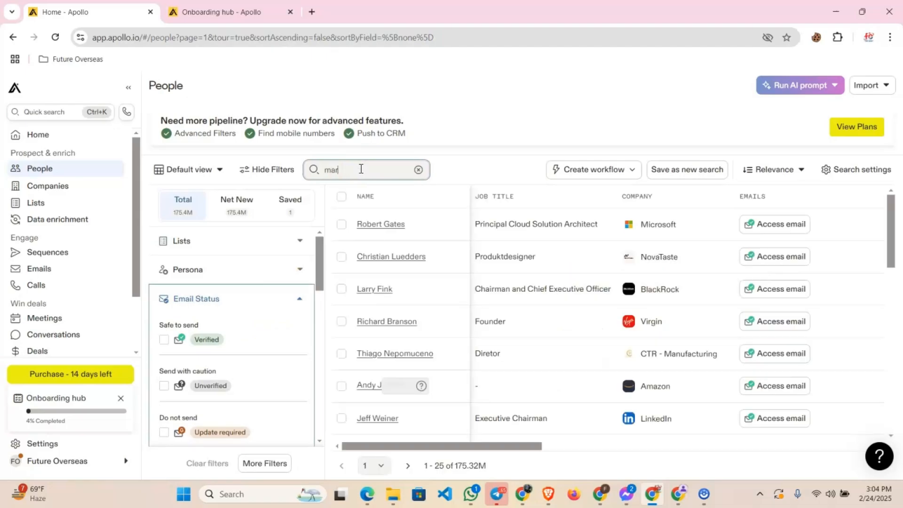
pyautogui.write('market')
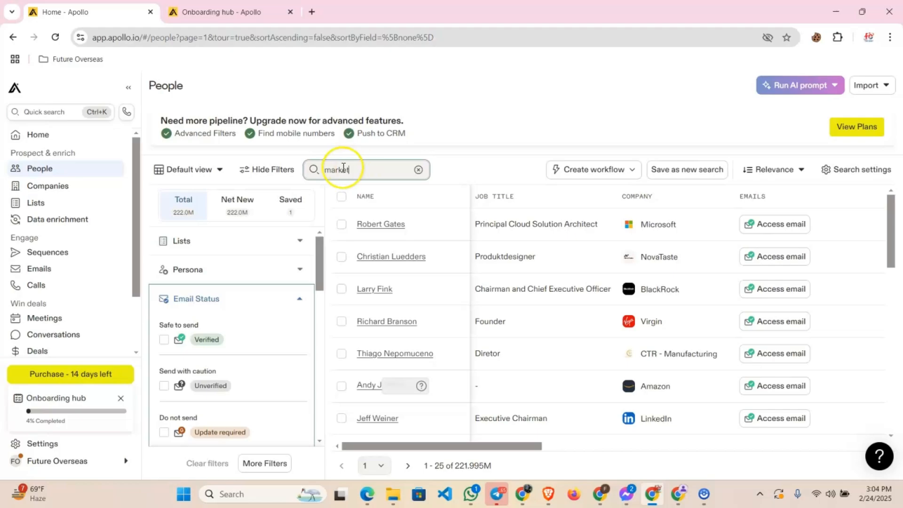
pyautogui.write('ing')
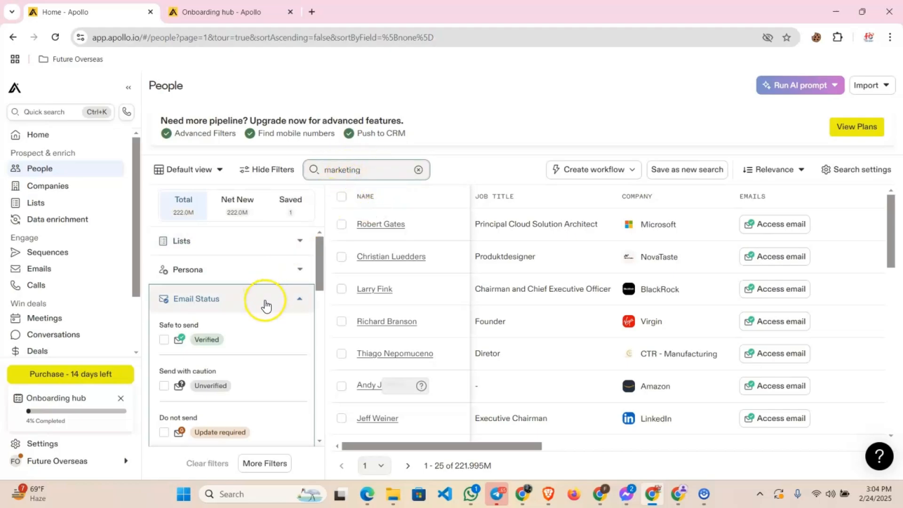
# Restrict the Email Status filter to Verified emails and collapse that filter
pyautogui.scroll(-5, 254, 324)
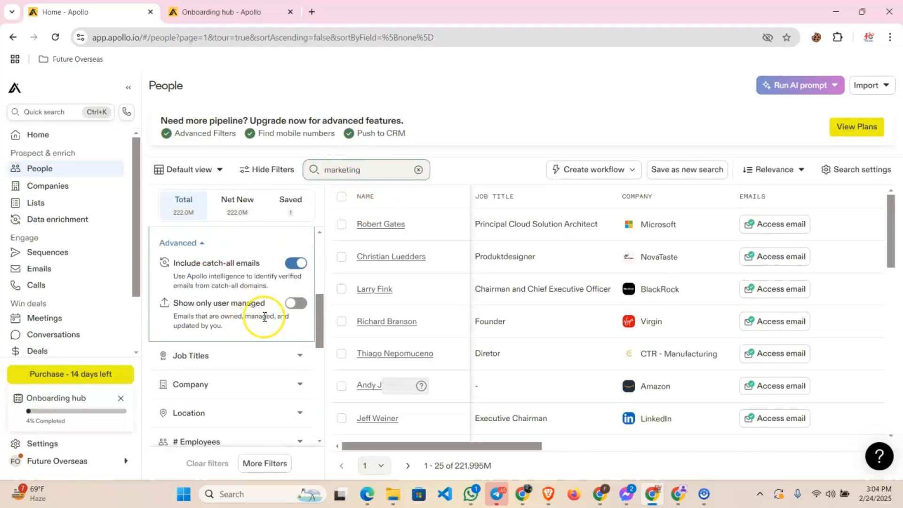
pyautogui.scroll(4, 264, 316)
pyautogui.click(163, 281)
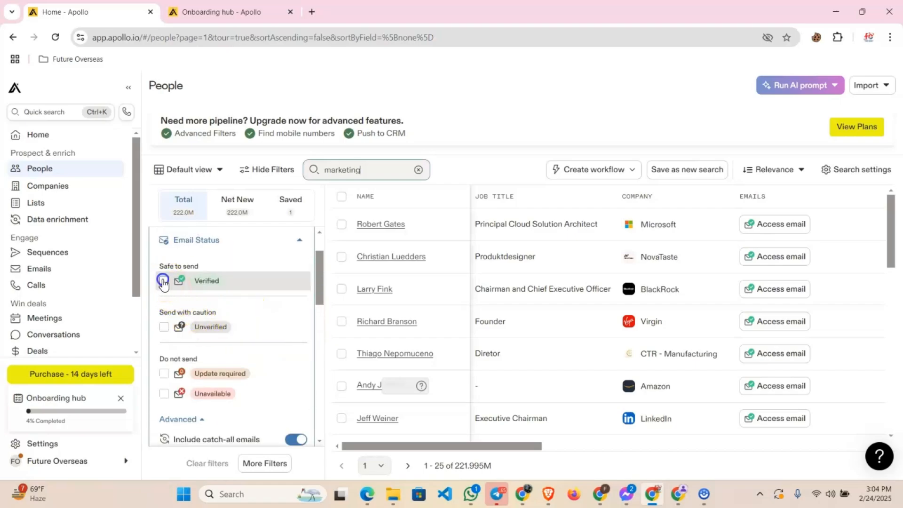
pyautogui.click(299, 242)
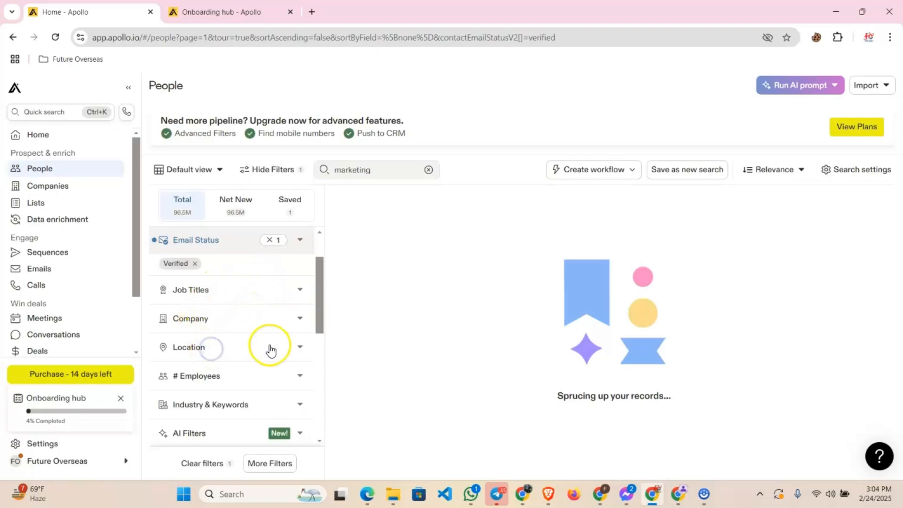
# Set the contact region in the Location filter to UAE
pyautogui.click(301, 348)
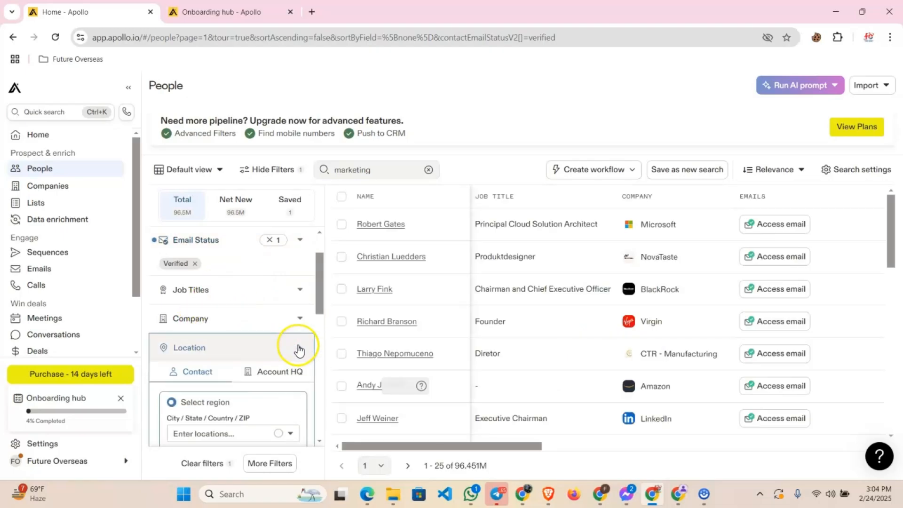
pyautogui.scroll(-1, 234, 338)
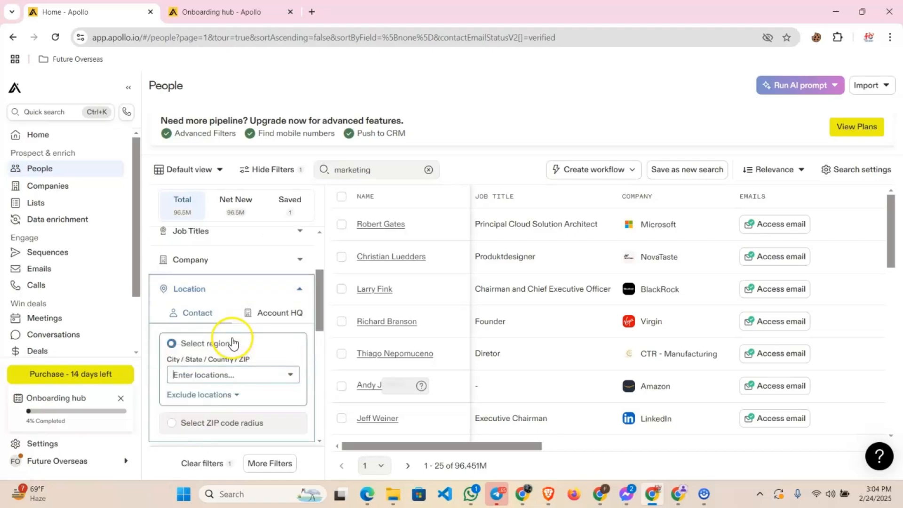
pyautogui.click(217, 375)
pyautogui.write('UAE')
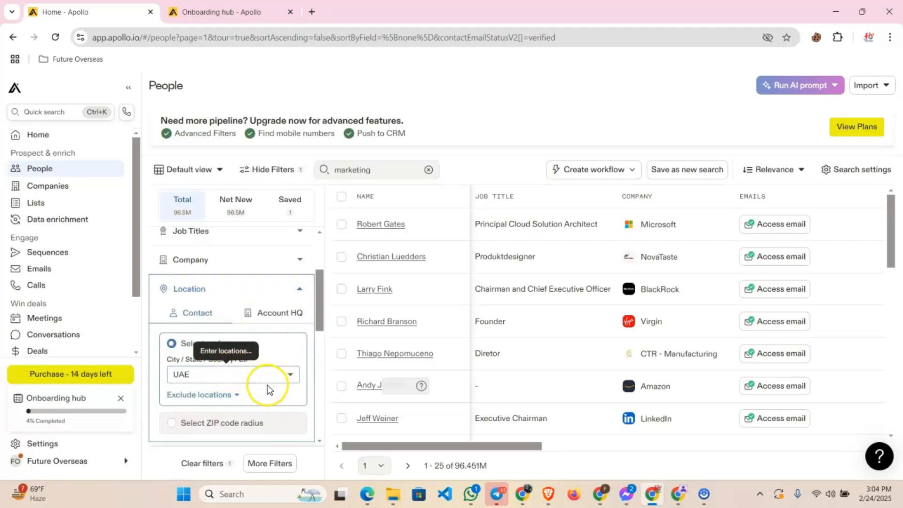
pyautogui.click(295, 376)
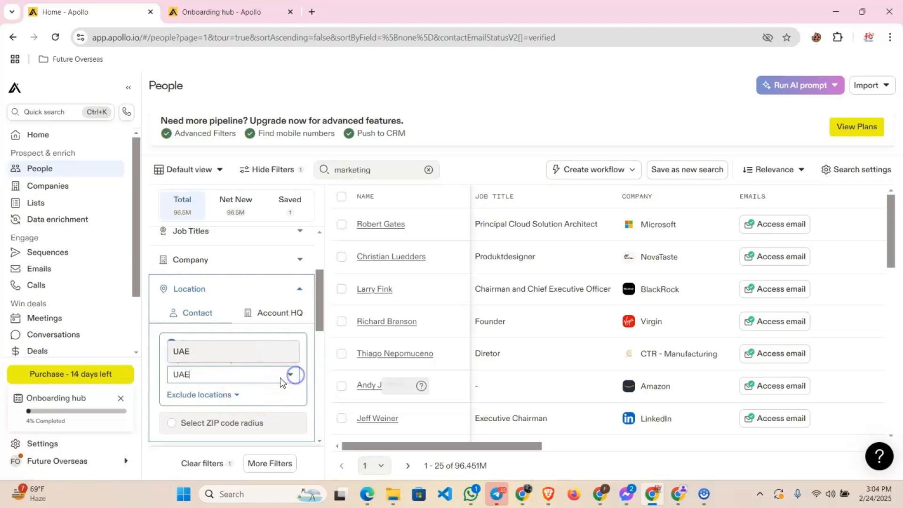
pyautogui.click(223, 359)
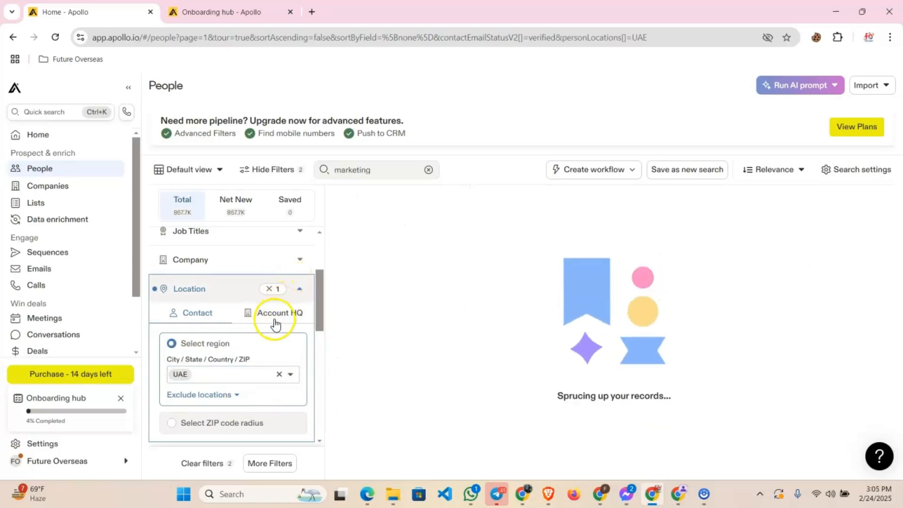
# Review the remaining unlocked filters and add Mobile Friendly to the included technologies in the Technologies filter
pyautogui.scroll(-5, 197, 282)
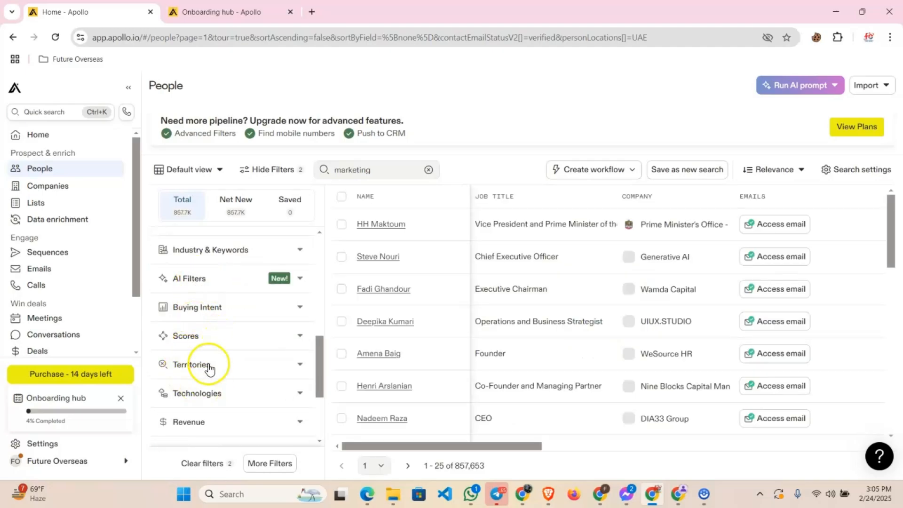
pyautogui.scroll(-2, 226, 378)
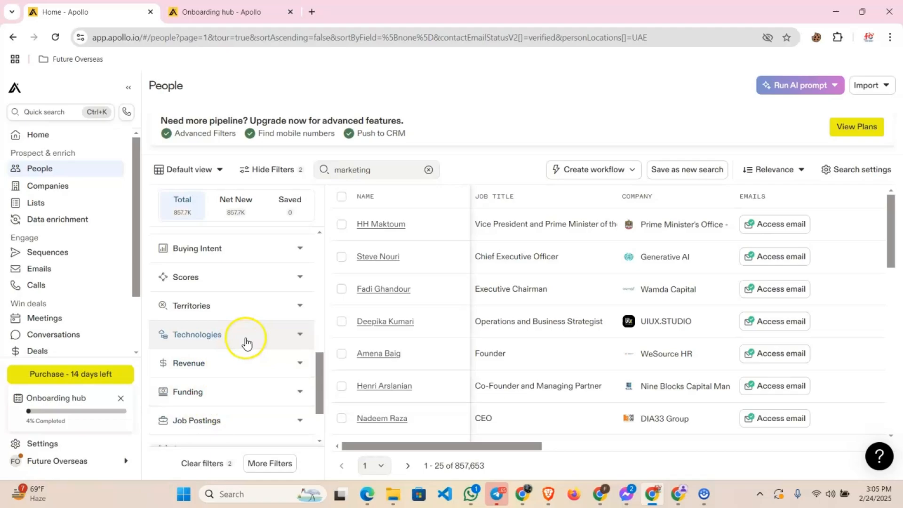
pyautogui.scroll(8, 265, 343)
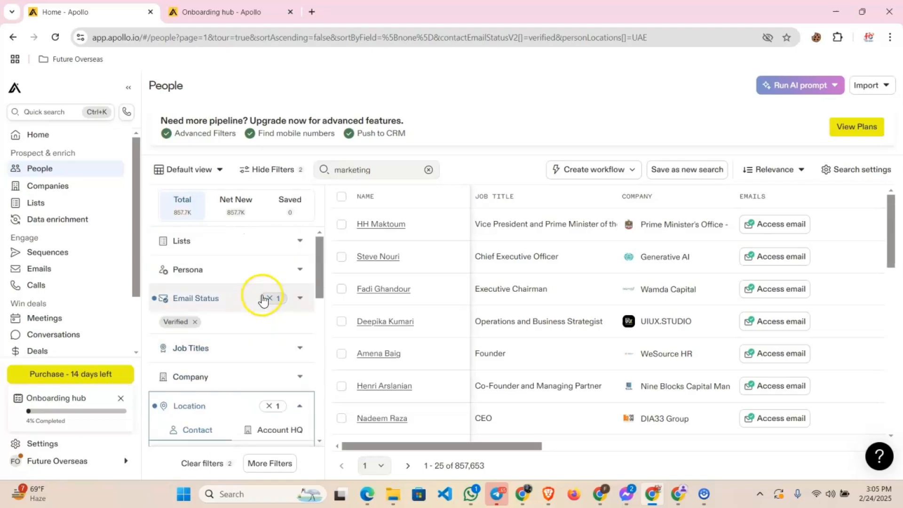
pyautogui.scroll(-4, 258, 347)
pyautogui.scroll(-4, 255, 347)
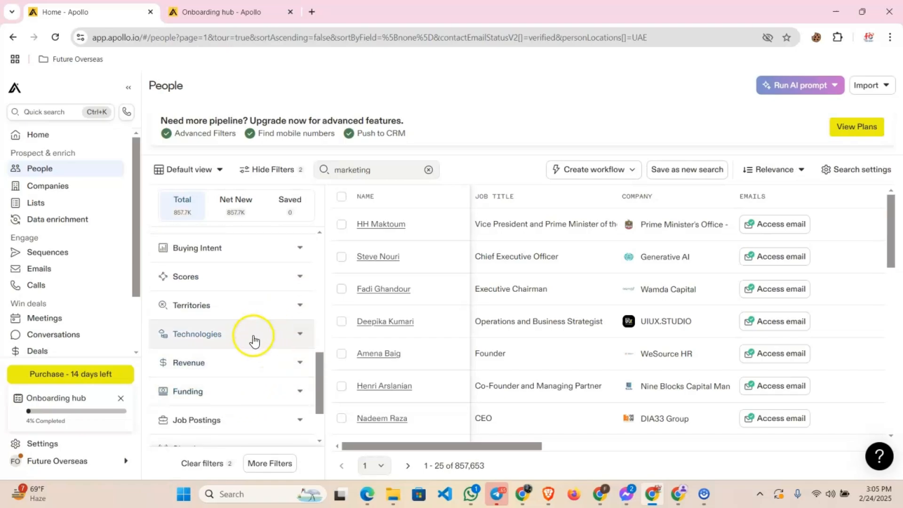
pyautogui.click(256, 340)
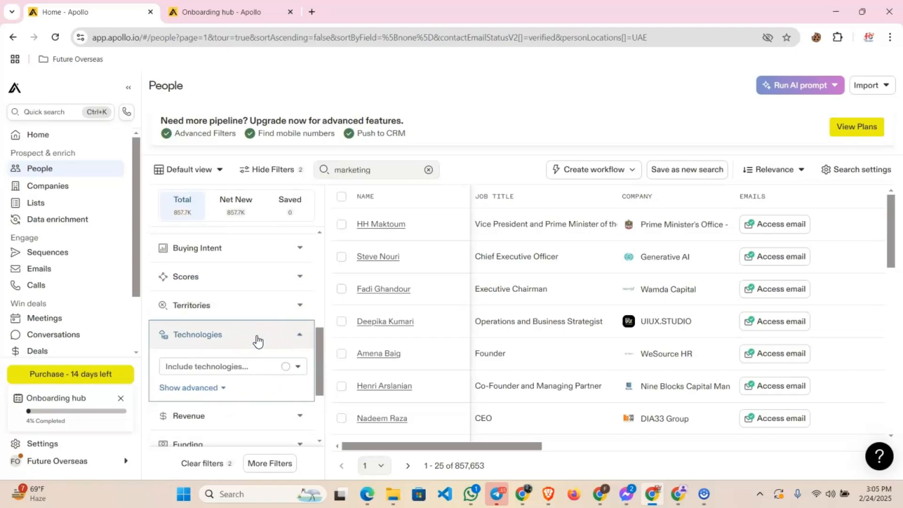
pyautogui.click(221, 368)
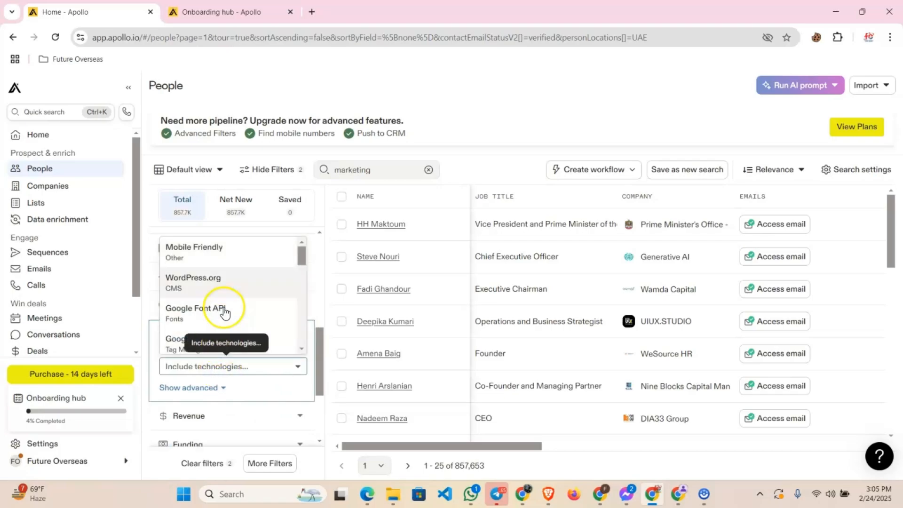
pyautogui.click(223, 249)
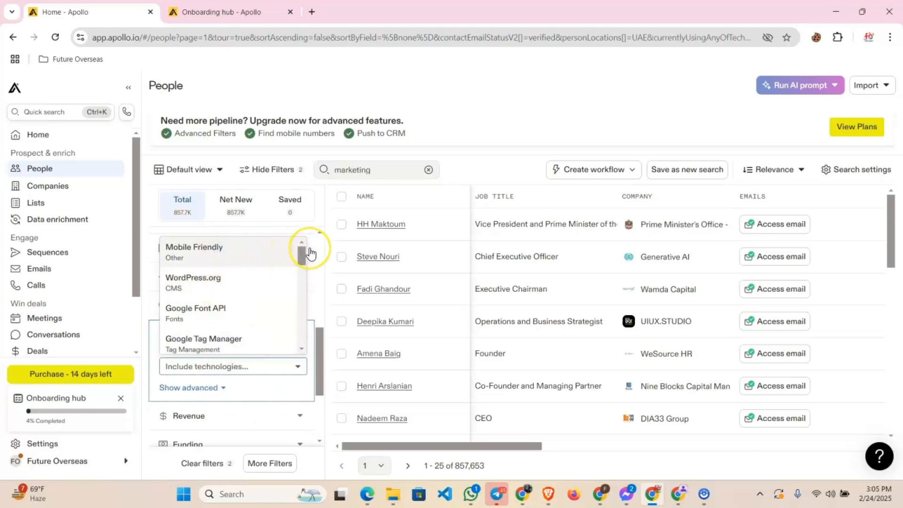
pyautogui.click(311, 254)
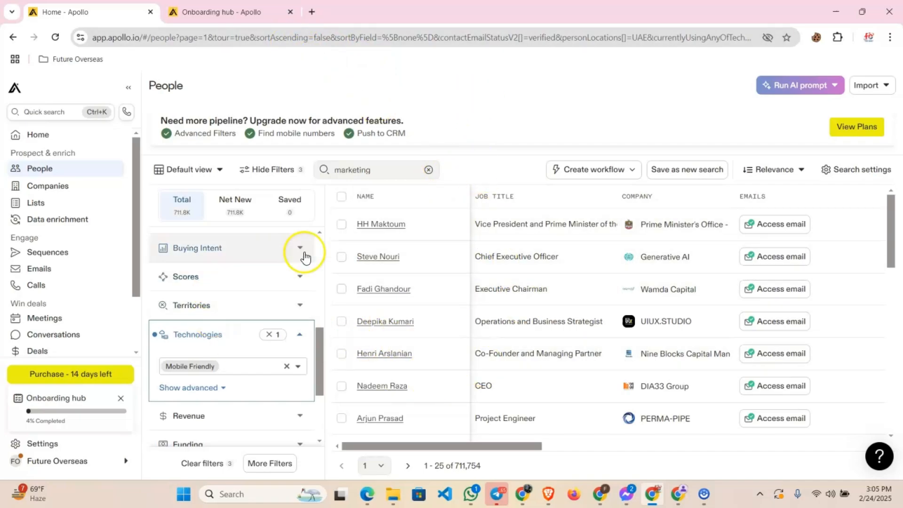
# Copy the full URL of the filtered People search
pyautogui.click(252, 36)
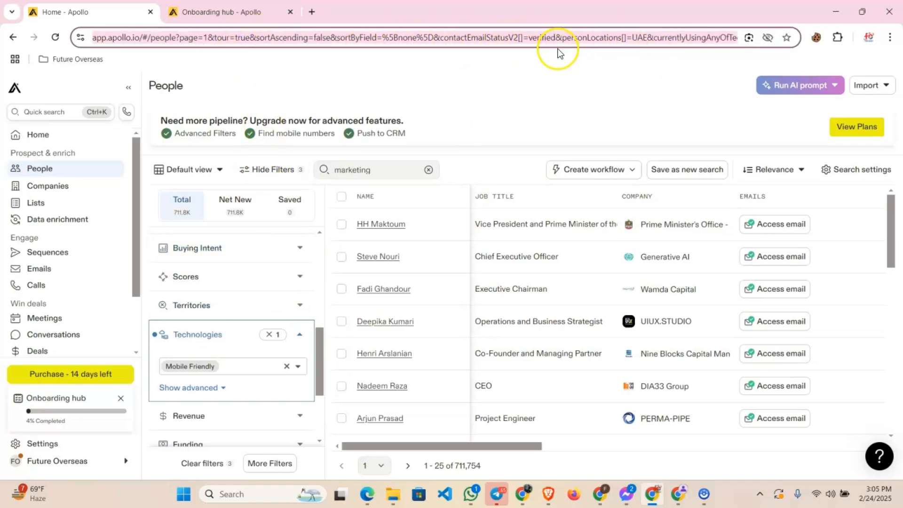
pyautogui.rightClick(483, 37)
pyautogui.click(517, 144)
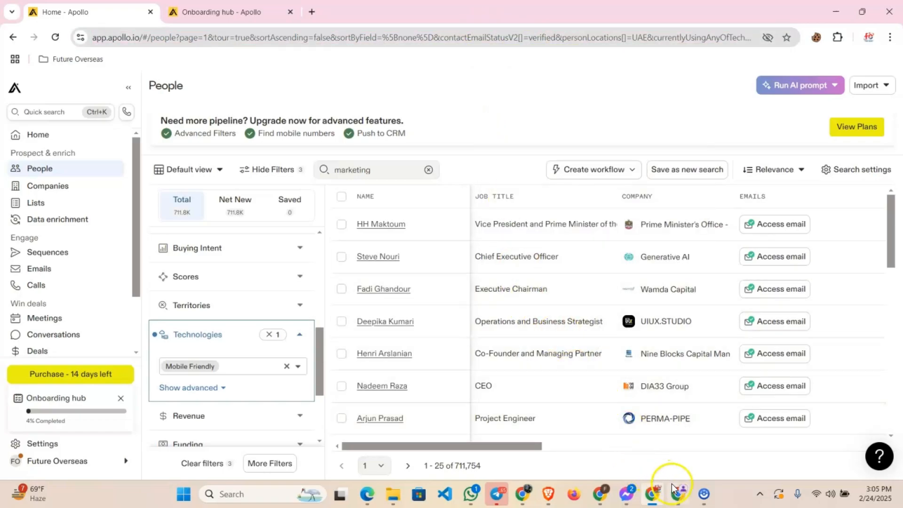
# Switch to the browser window with the second Apollo account and load the copied People search URL there
pyautogui.click(678, 496)
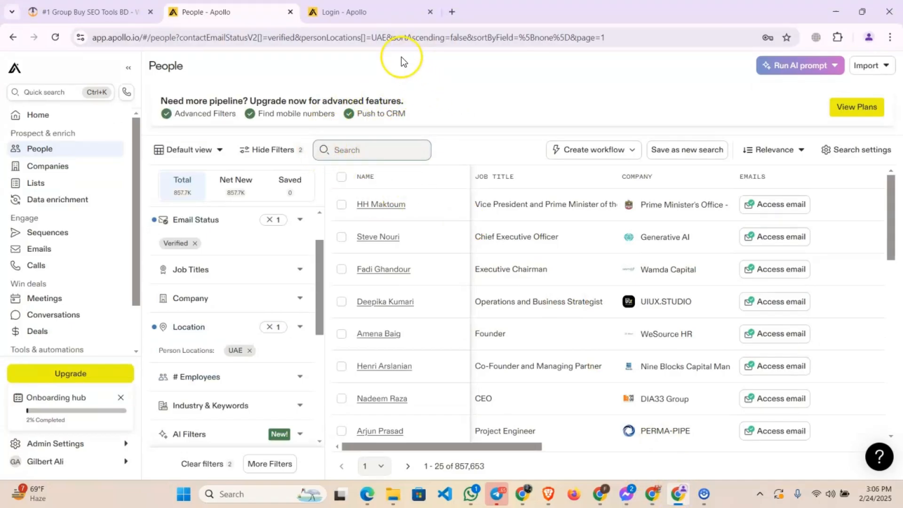
pyautogui.click(390, 41)
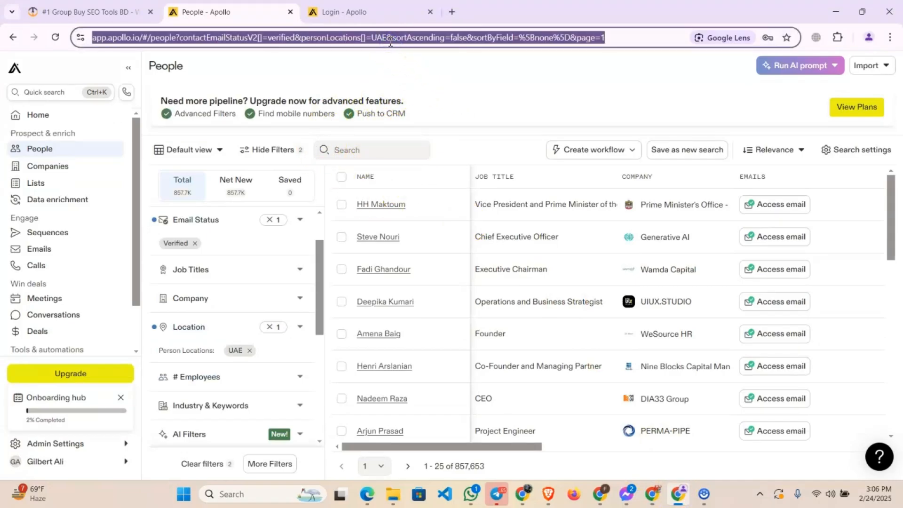
pyautogui.hotkey('ctrl', 'v')
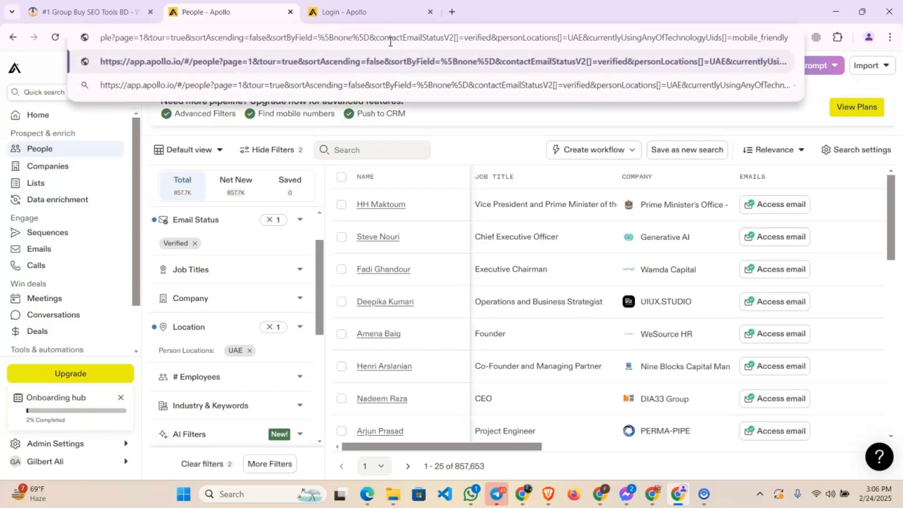
pyautogui.press('Return')
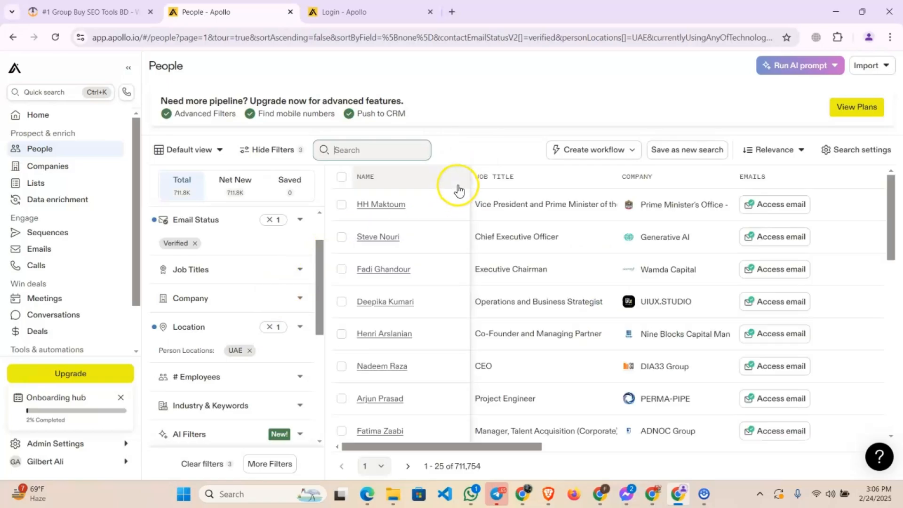
# Examine the loaded results and filters, and compare the total number of people between the two Apollo accounts
pyautogui.scroll(-5, 383, 261)
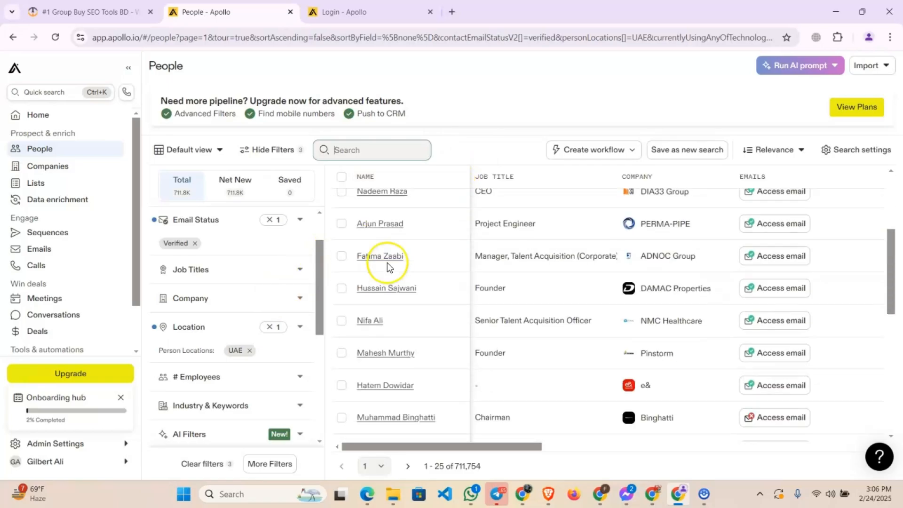
pyautogui.scroll(5, 410, 264)
pyautogui.scroll(-5, 238, 286)
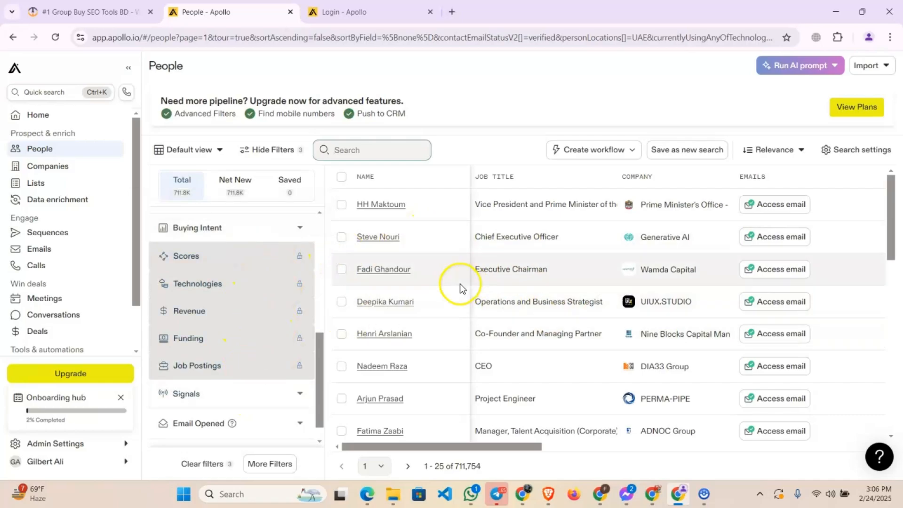
pyautogui.click(658, 495)
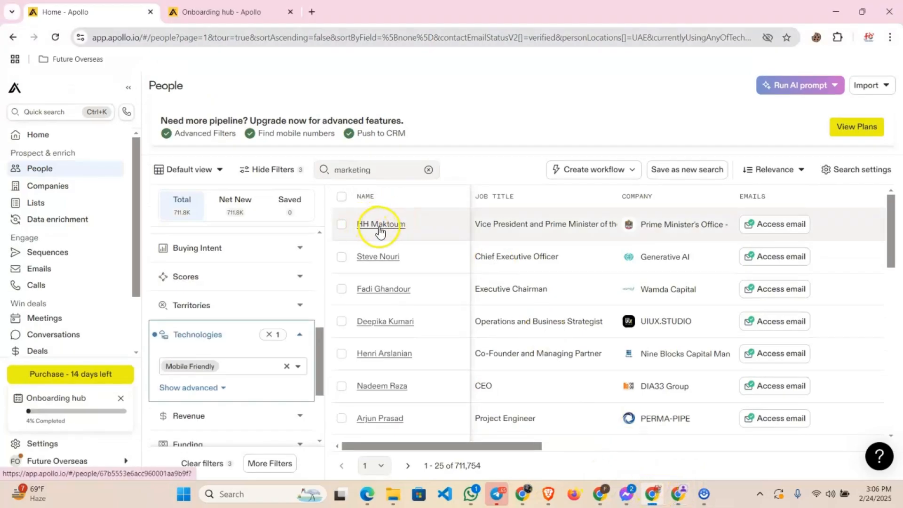
pyautogui.click(678, 494)
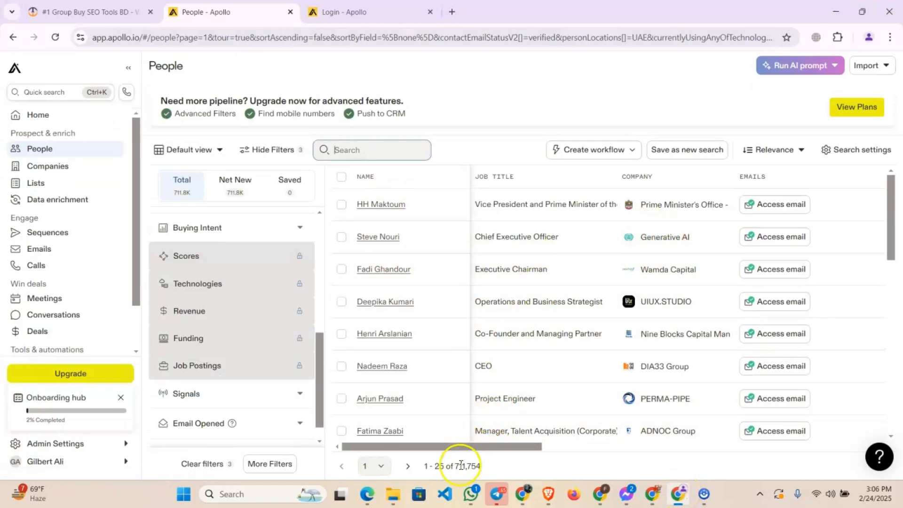
pyautogui.moveTo(454, 466); pyautogui.dragTo(479, 467)
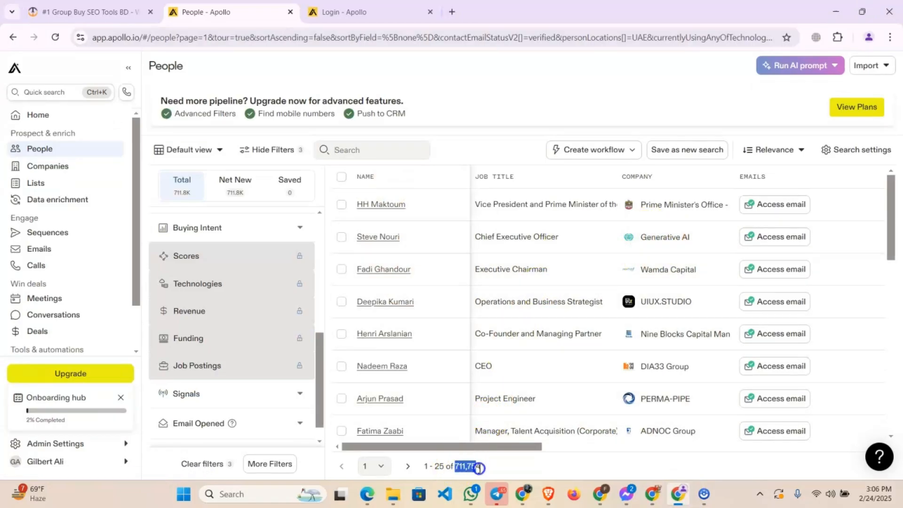
pyautogui.click(652, 494)
pyautogui.doubleClick(459, 465)
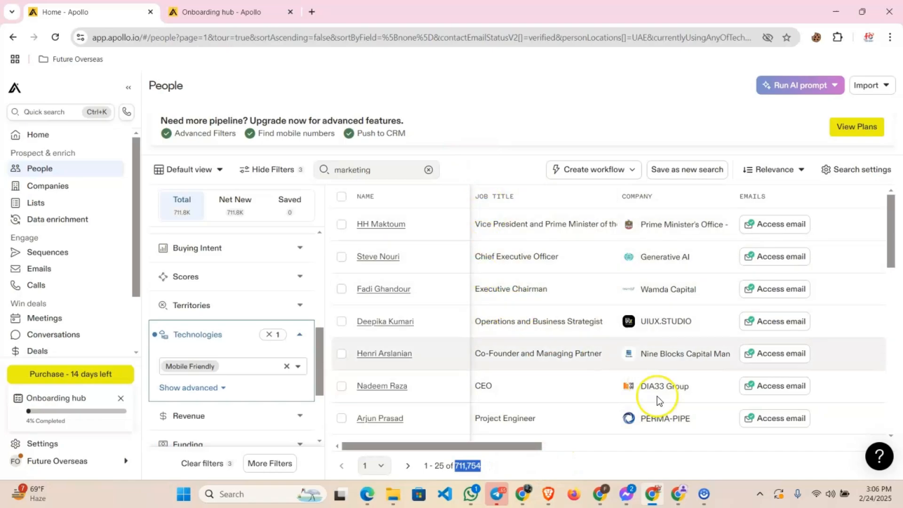
pyautogui.click(677, 494)
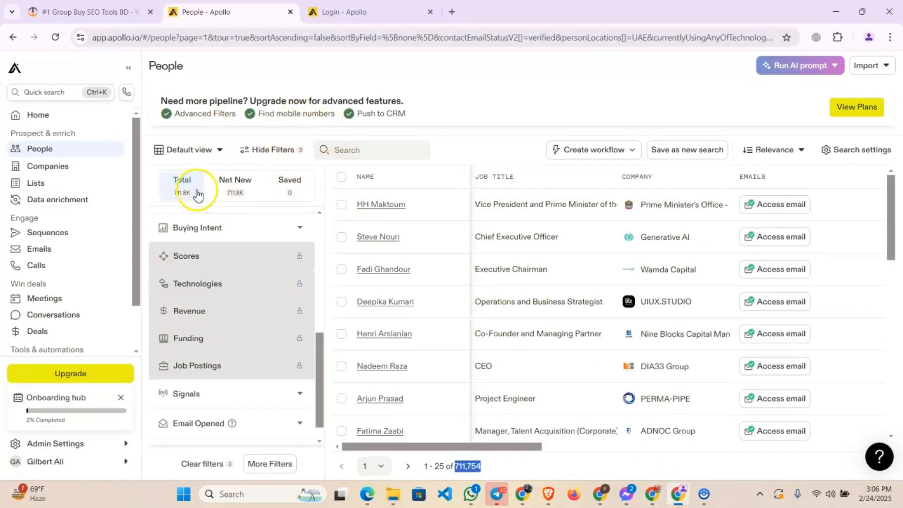
pyautogui.scroll(10, 242, 333)
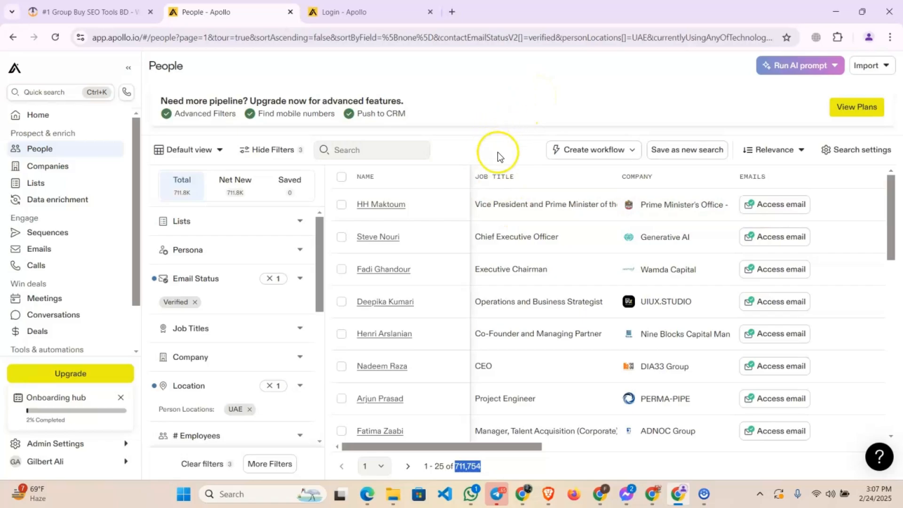
# Try to open page 6 of the search results, and return to page 1
pyautogui.click(375, 466)
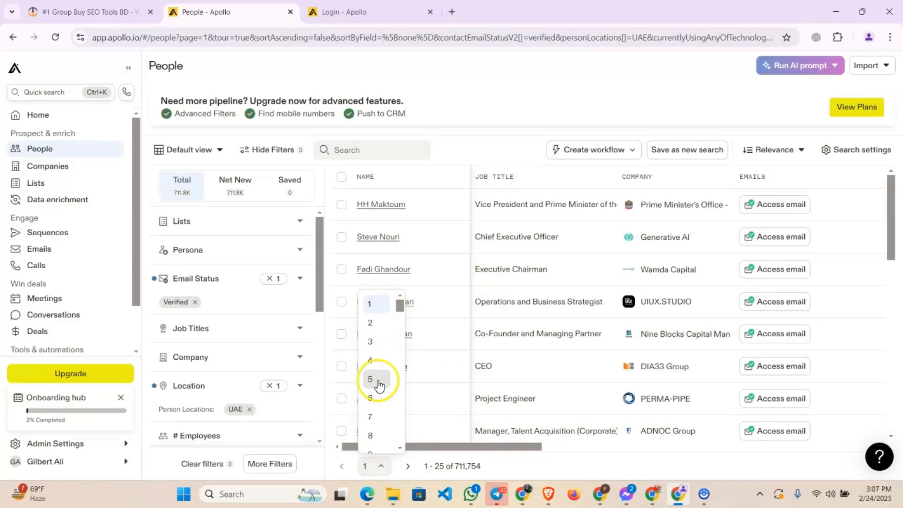
pyautogui.click(373, 399)
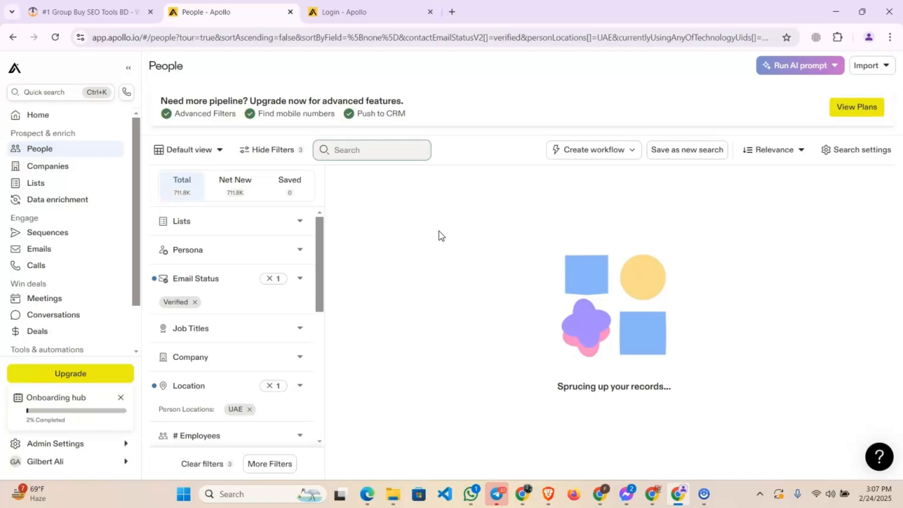
pyautogui.click(480, 236)
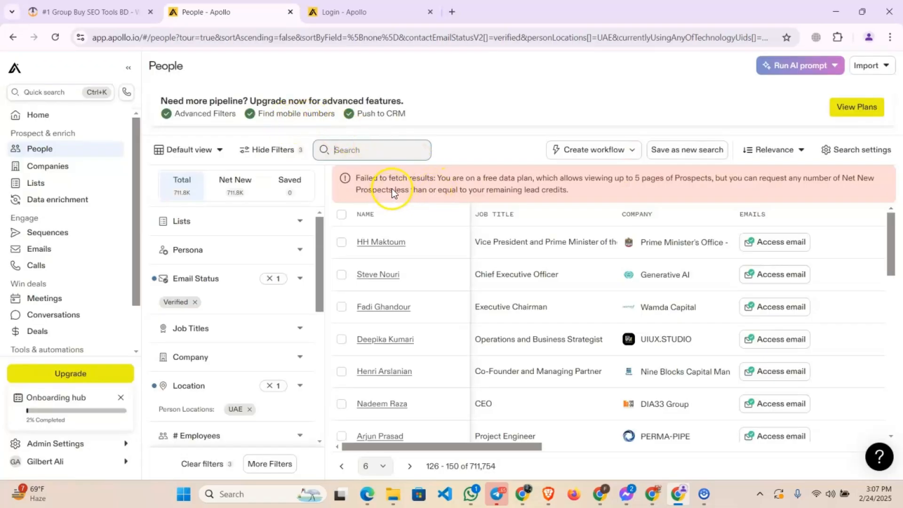
pyautogui.moveTo(475, 183); pyautogui.dragTo(485, 140)
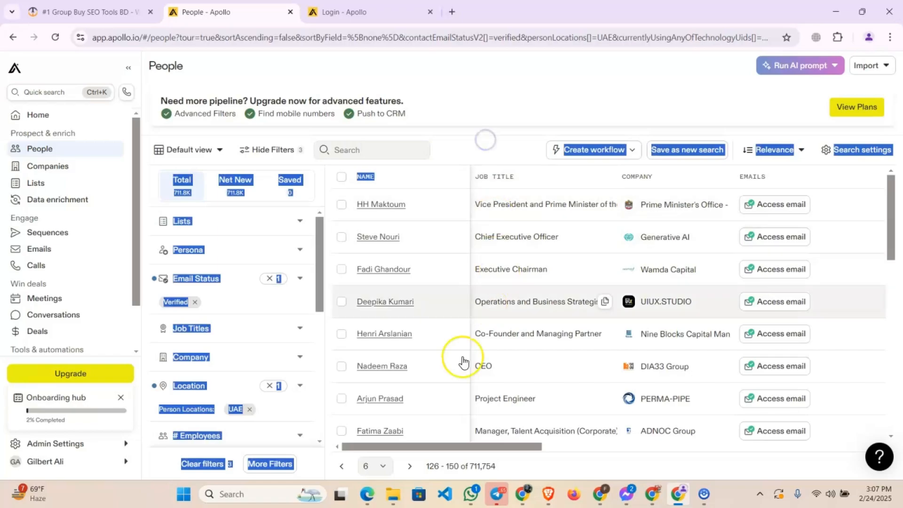
pyautogui.click(379, 472)
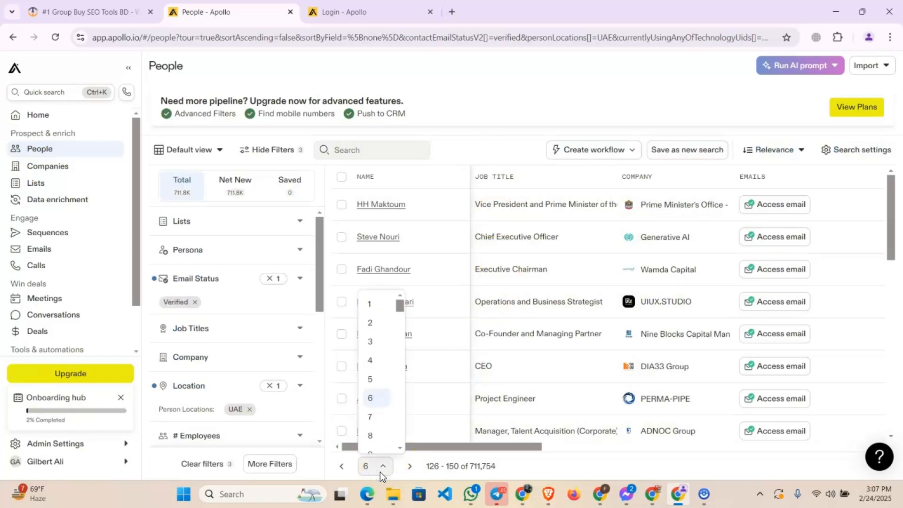
pyautogui.click(375, 306)
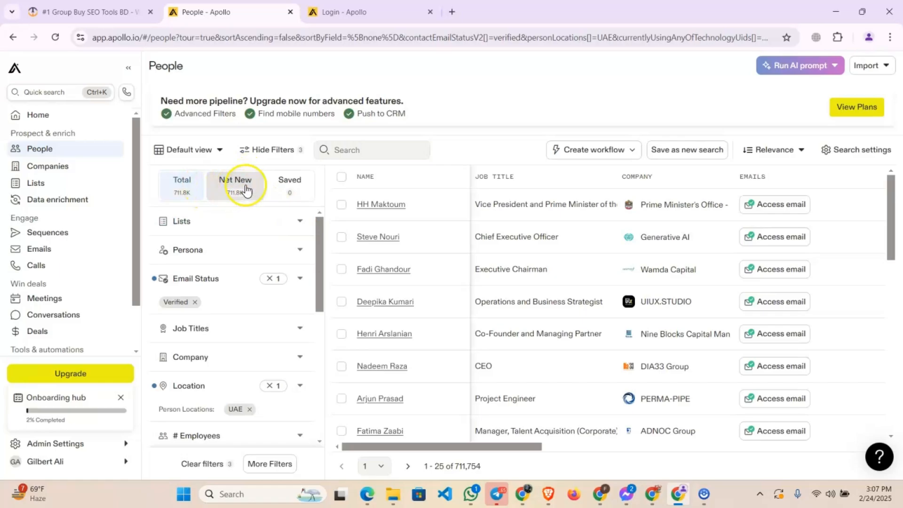
# Show only the Net New people in the search results and check their total count
pyautogui.click(239, 186)
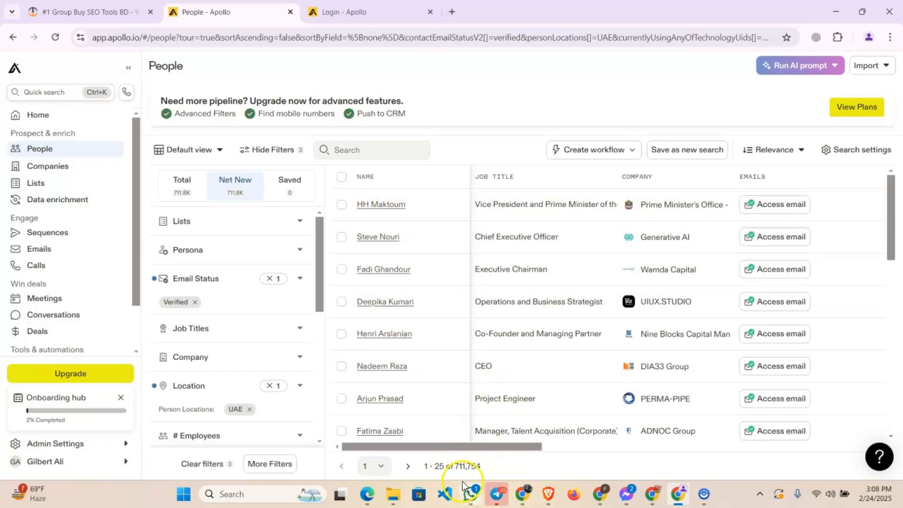
pyautogui.click(456, 464)
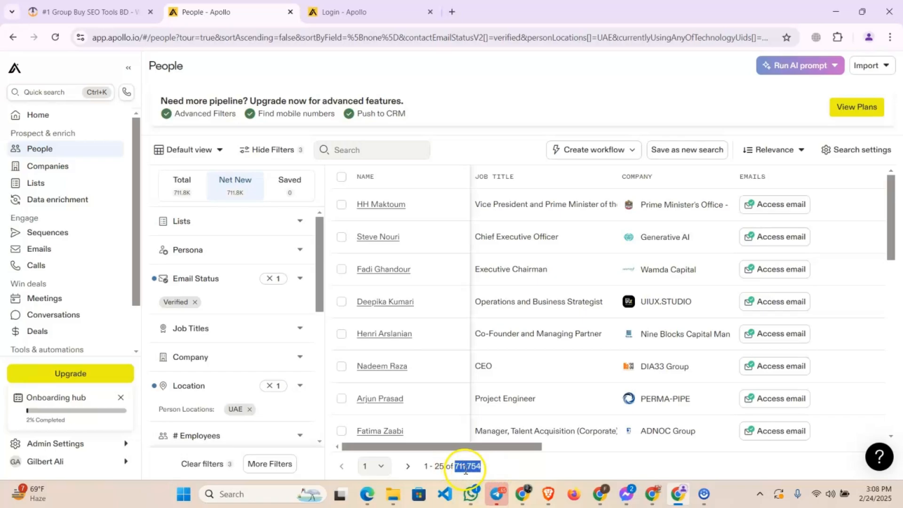
pyautogui.click(487, 468)
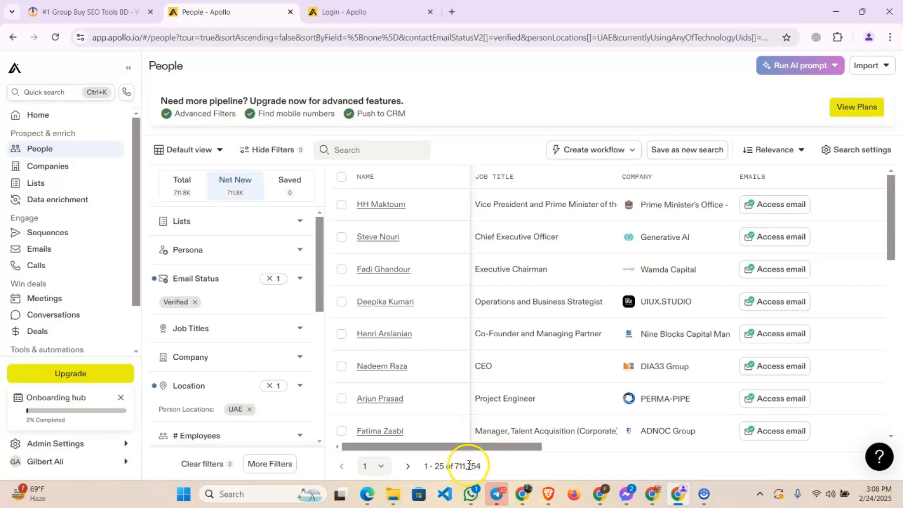
pyautogui.moveTo(467, 466); pyautogui.dragTo(481, 465)
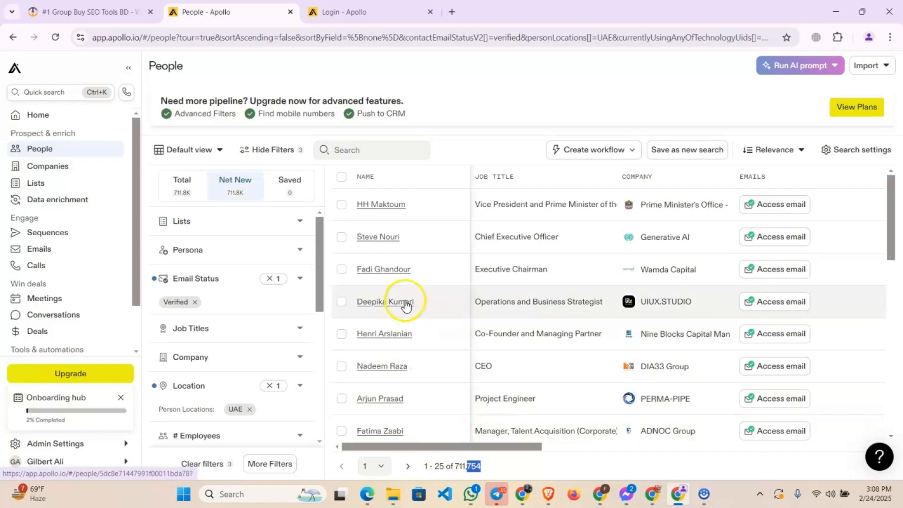
pyautogui.click(347, 173)
pyautogui.click(185, 278)
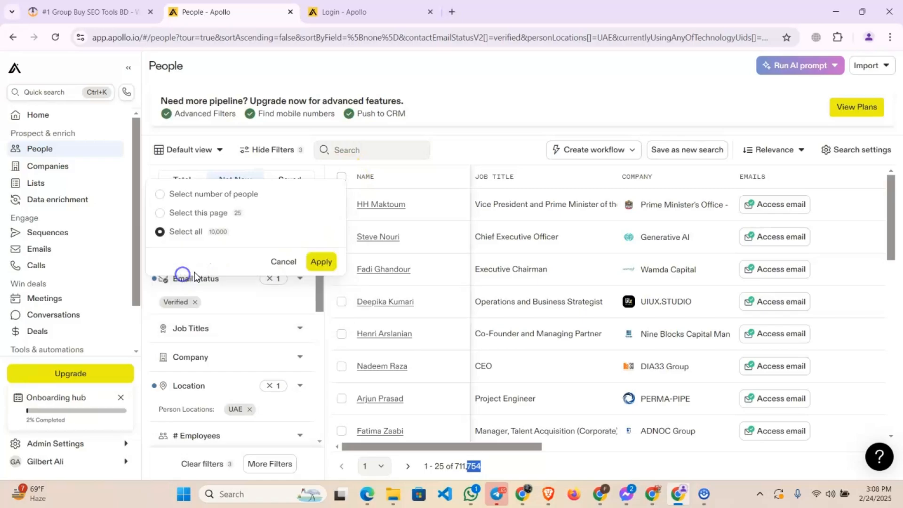
pyautogui.click(322, 261)
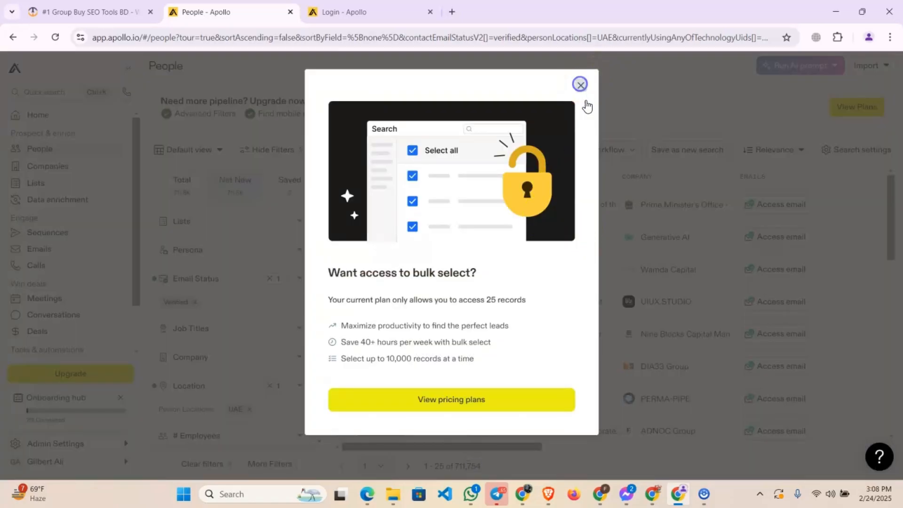
pyautogui.click(581, 84)
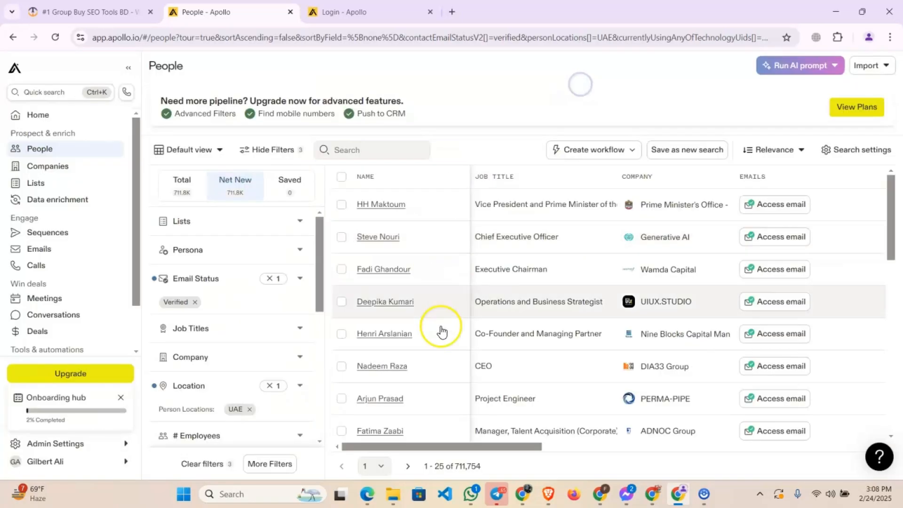
# Select all 25 people on the current results page with the Select this page option
pyautogui.click(342, 176)
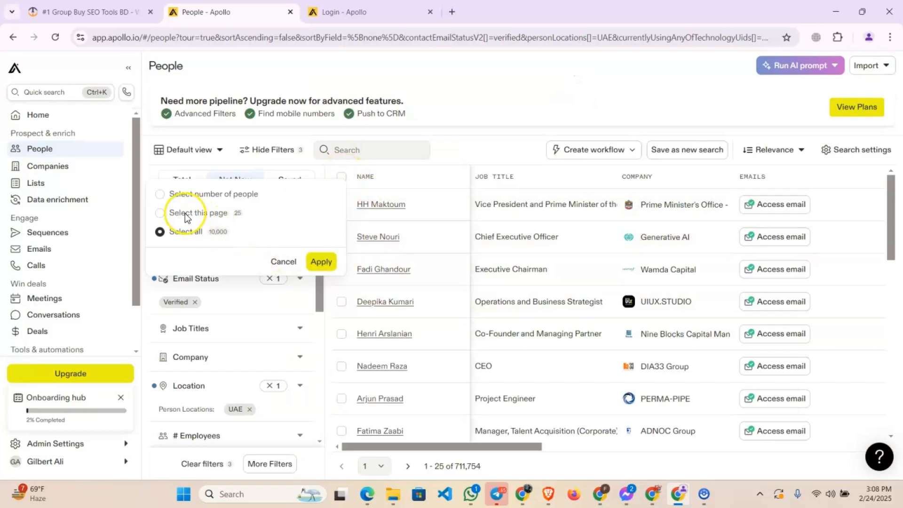
pyautogui.click(162, 211)
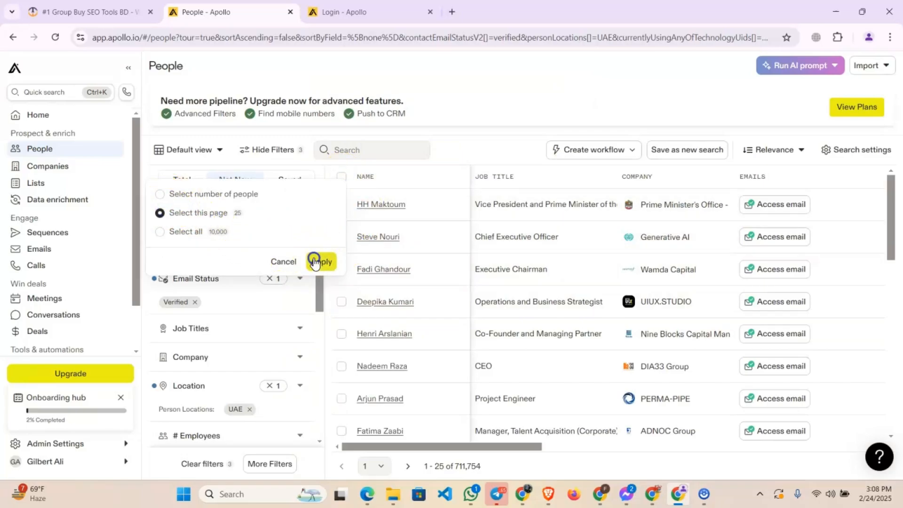
pyautogui.click(315, 262)
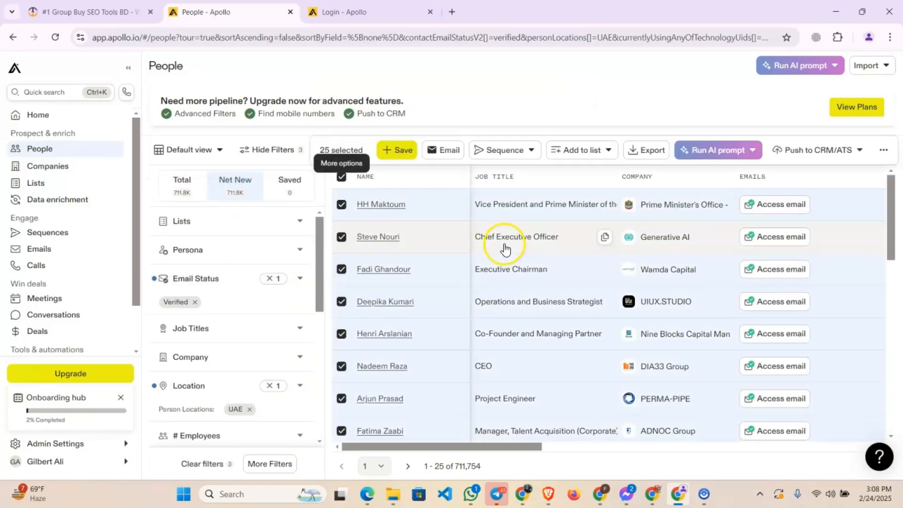
# Save the selected contacts to a new list named "Test Data list" and check the total result count
pyautogui.click(397, 152)
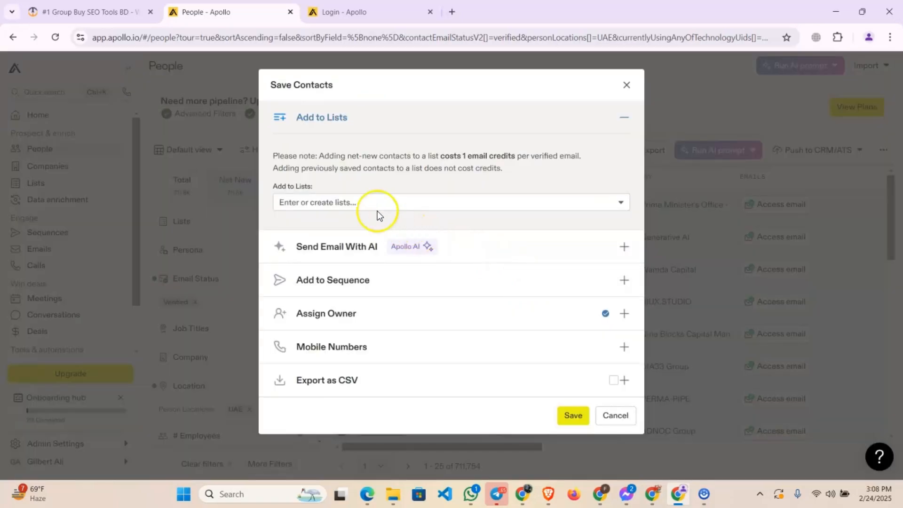
pyautogui.click(377, 210)
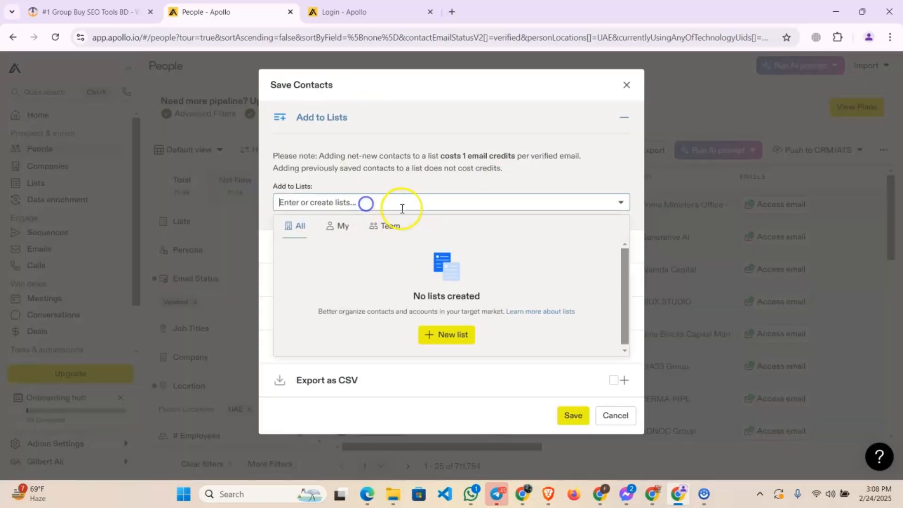
pyautogui.write('Test Data list')
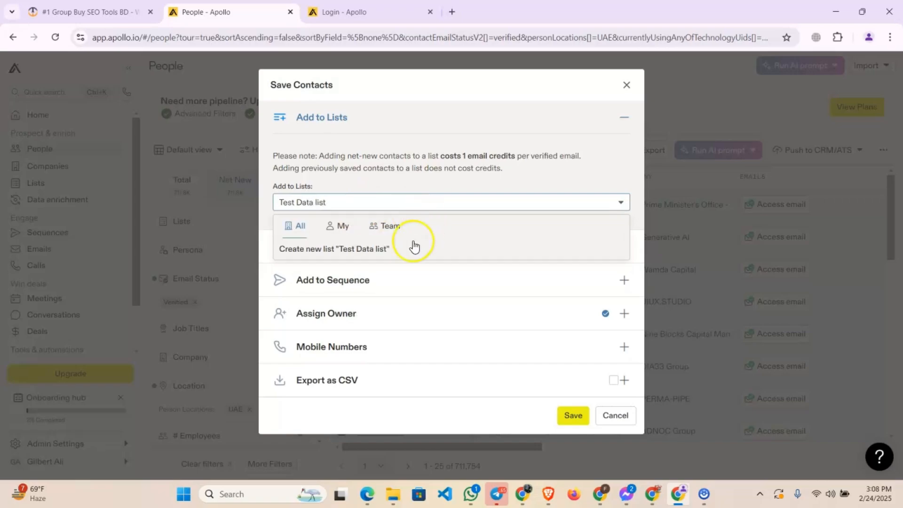
pyautogui.click(413, 245)
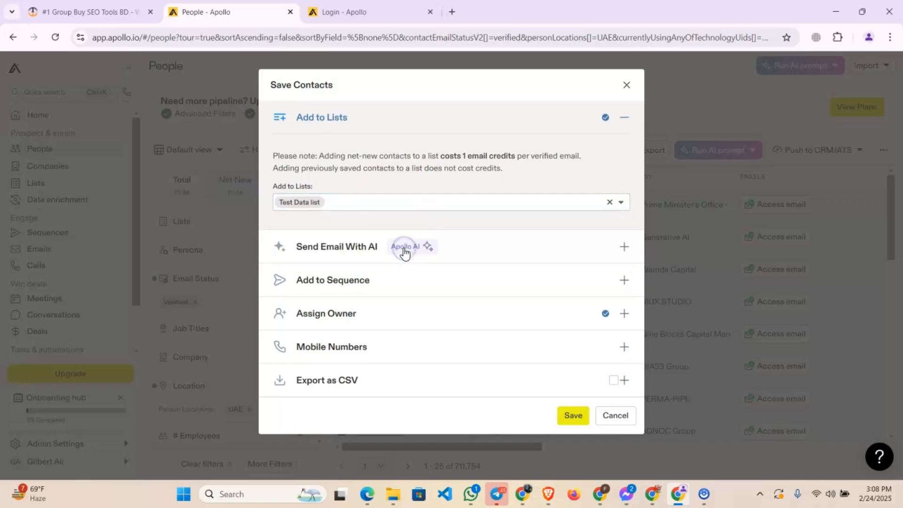
pyautogui.click(571, 416)
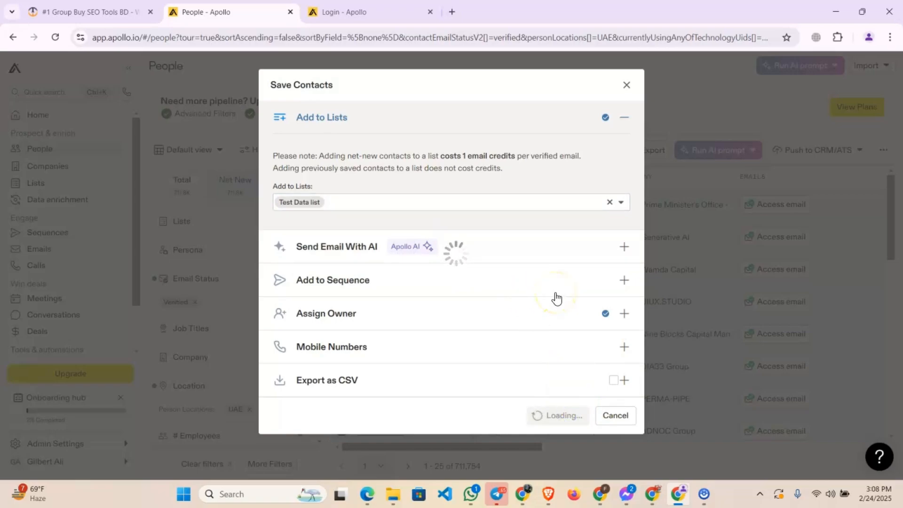
pyautogui.click(570, 261)
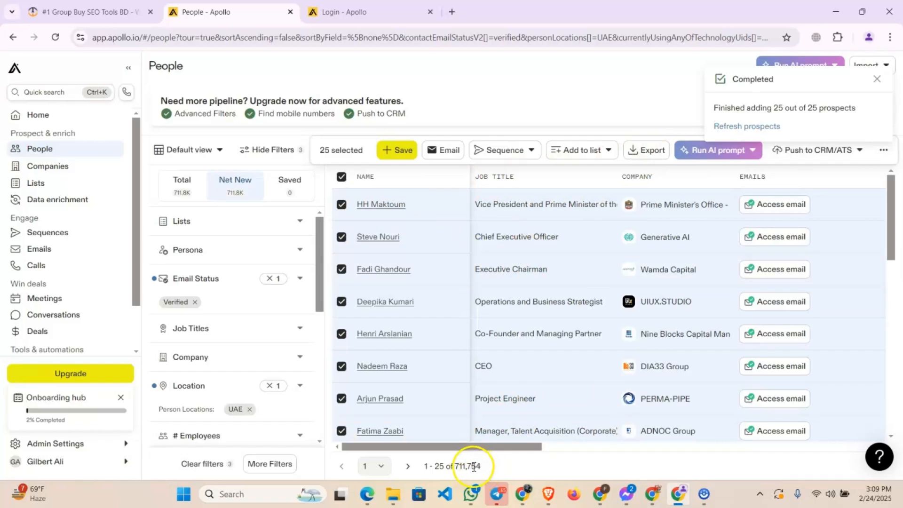
pyautogui.moveTo(468, 466); pyautogui.dragTo(488, 466)
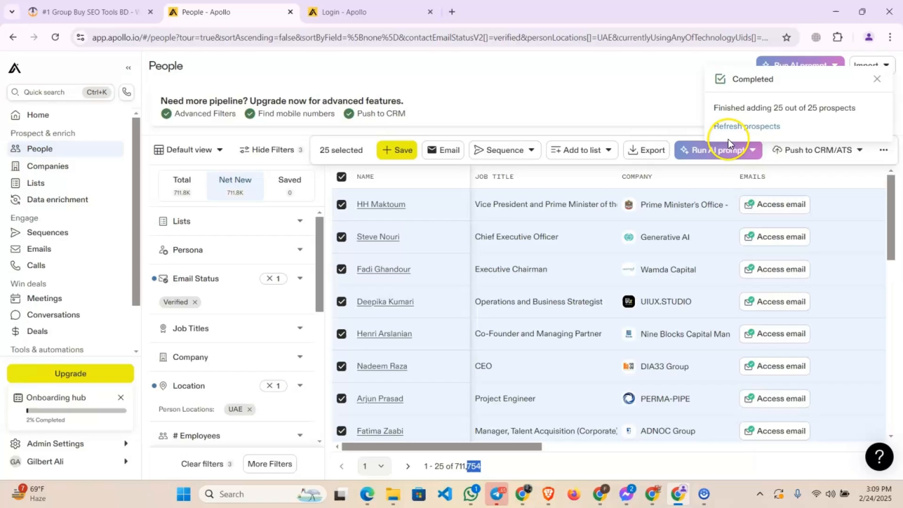
# Refresh the prospects after the save, reload the People page and check the total result count
pyautogui.click(721, 126)
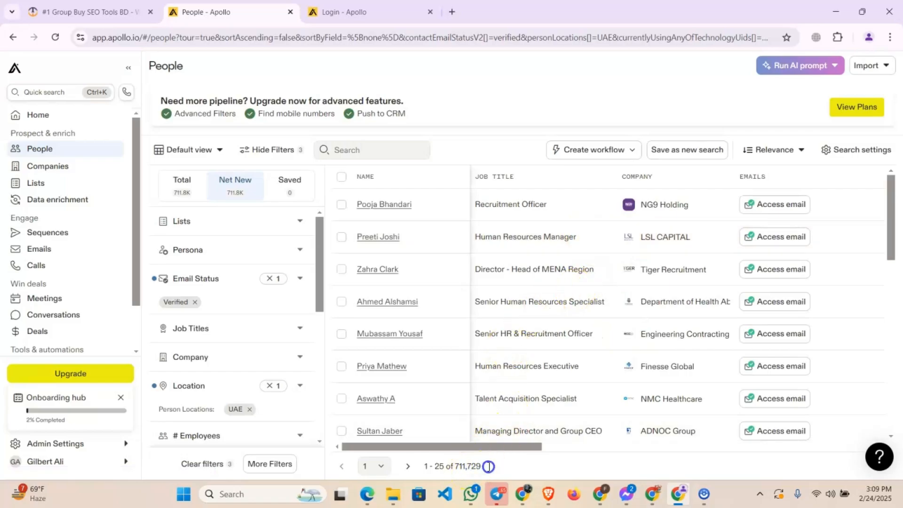
pyautogui.doubleClick(488, 466)
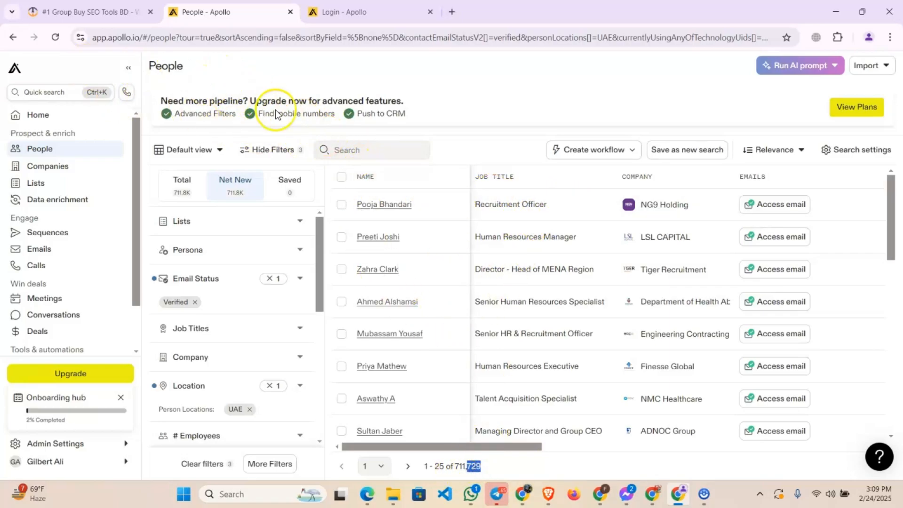
pyautogui.click(56, 37)
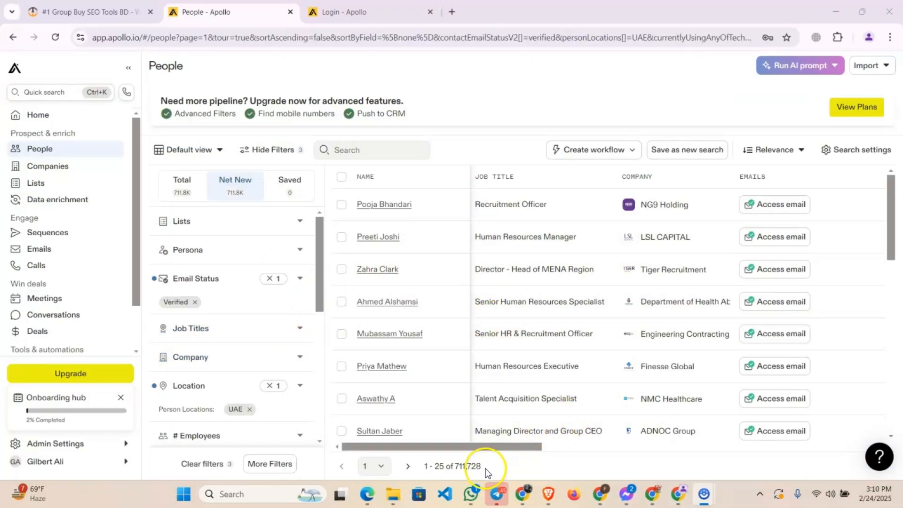
pyautogui.moveTo(471, 467); pyautogui.dragTo(483, 466)
pyautogui.click(504, 467)
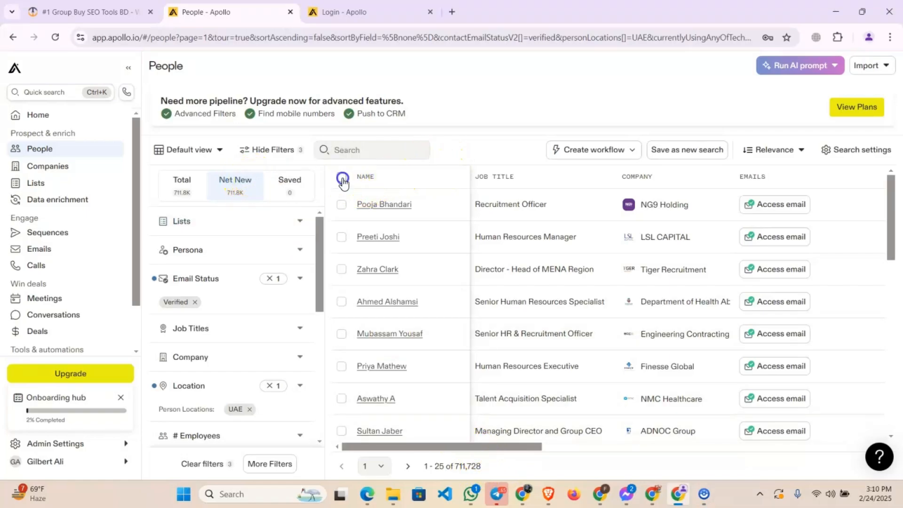
# Save all 25 people on the current results page to the existing "Test Data list" and refresh the prospects
pyautogui.click(341, 178)
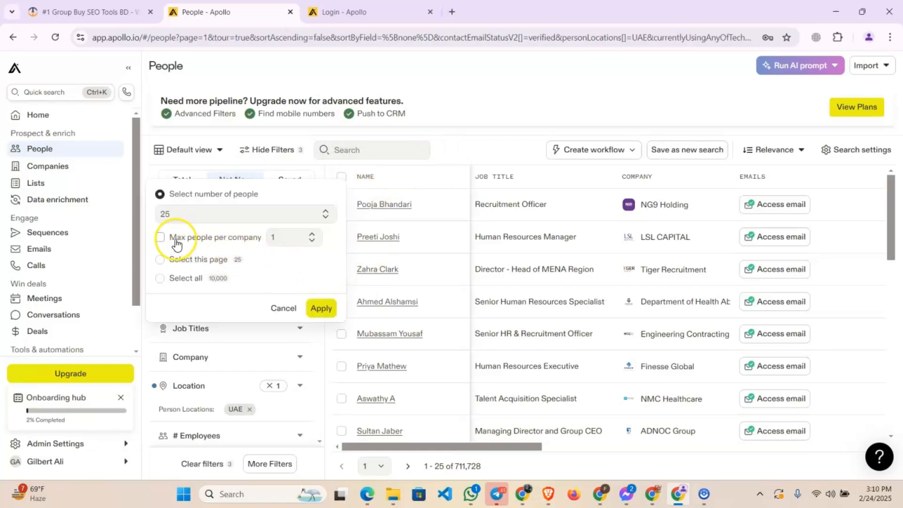
pyautogui.click(161, 260)
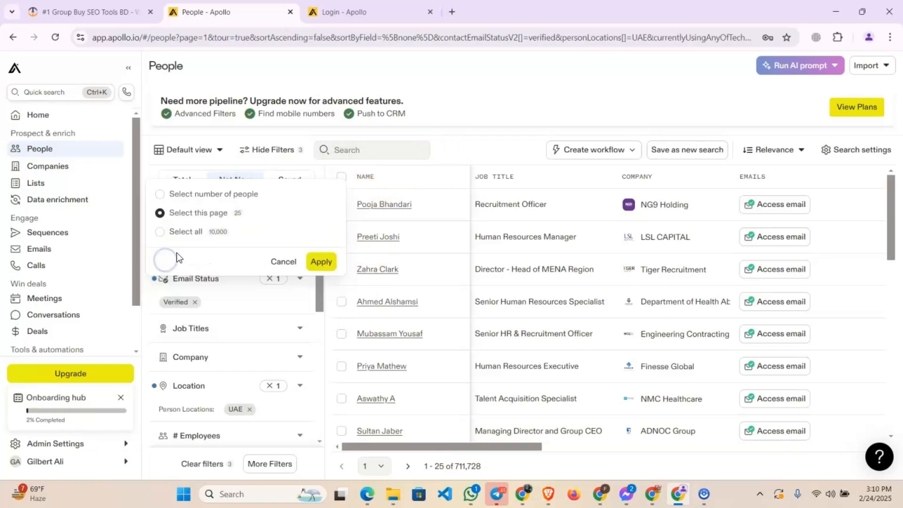
pyautogui.click(331, 262)
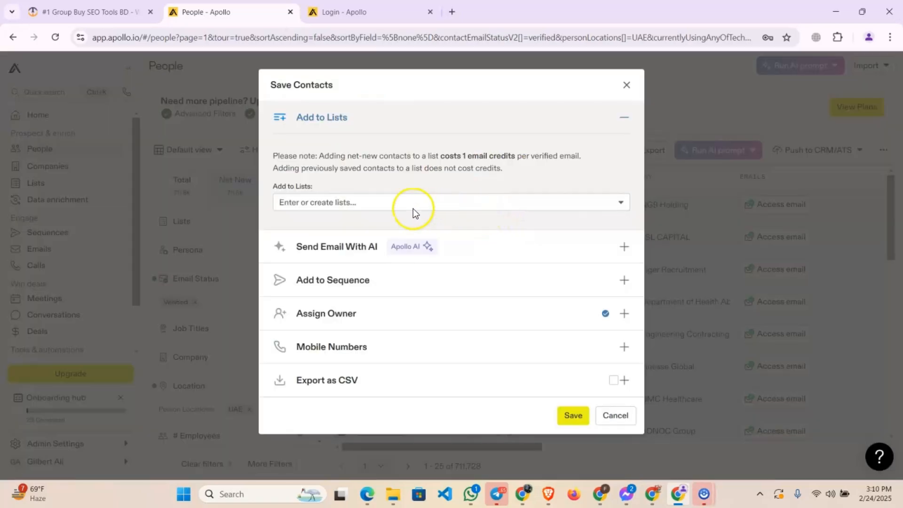
pyautogui.click(363, 203)
pyautogui.click(310, 256)
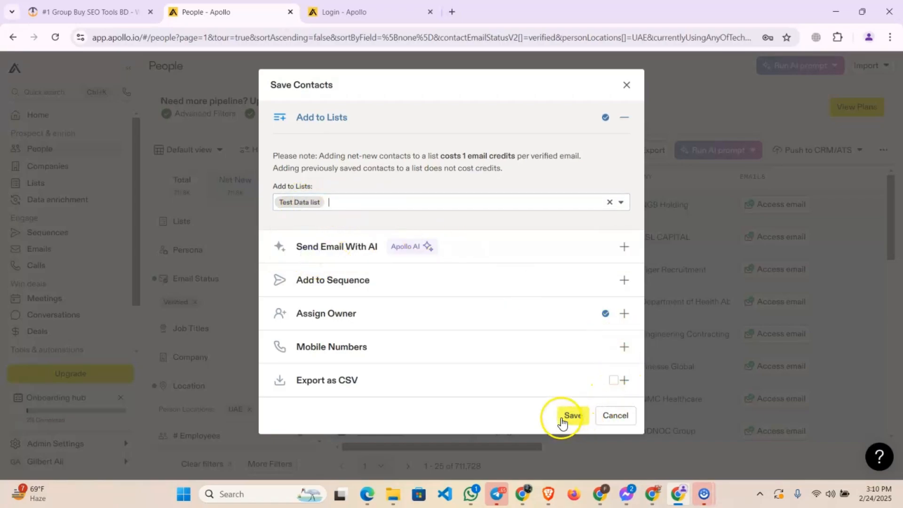
pyautogui.click(562, 418)
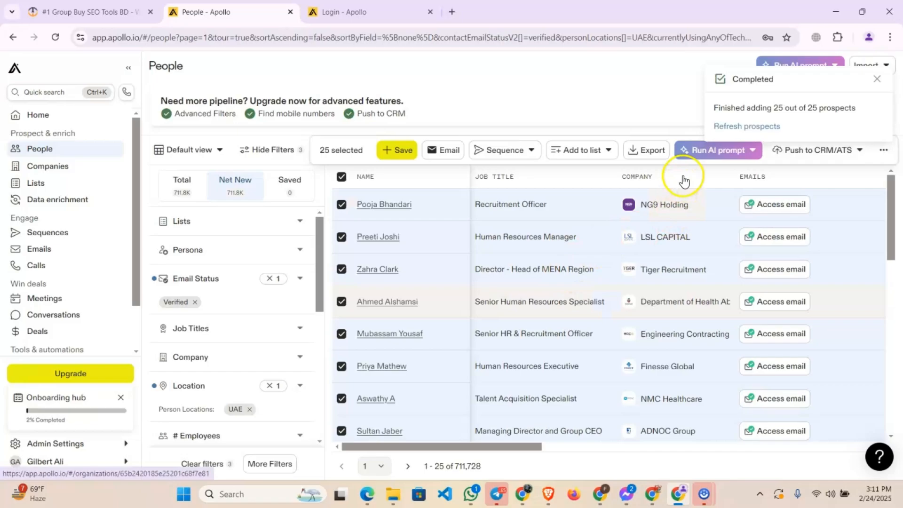
pyautogui.click(724, 127)
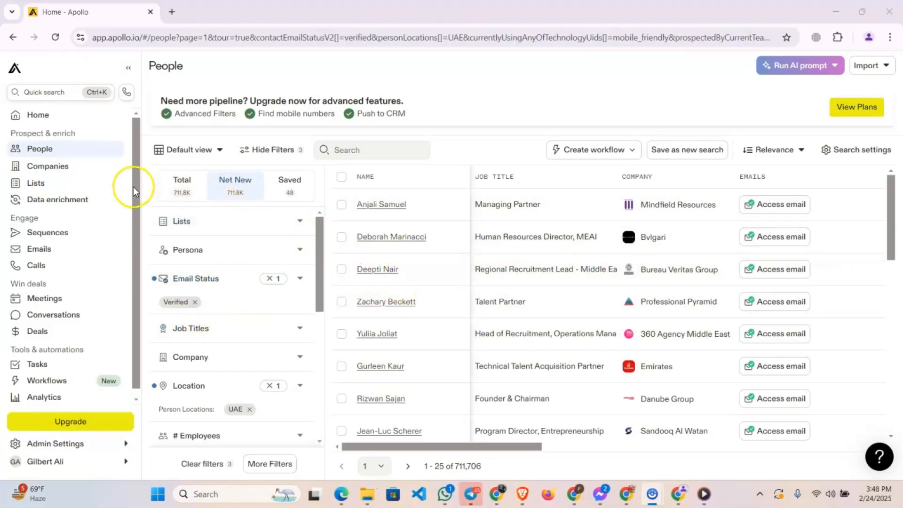
# Open the "Test Data list" from the saved lists
pyautogui.click(72, 182)
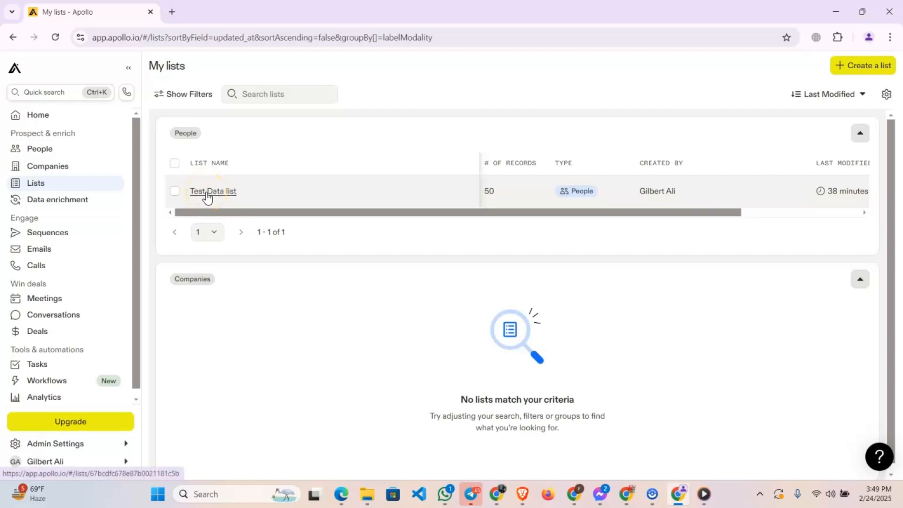
pyautogui.click(207, 194)
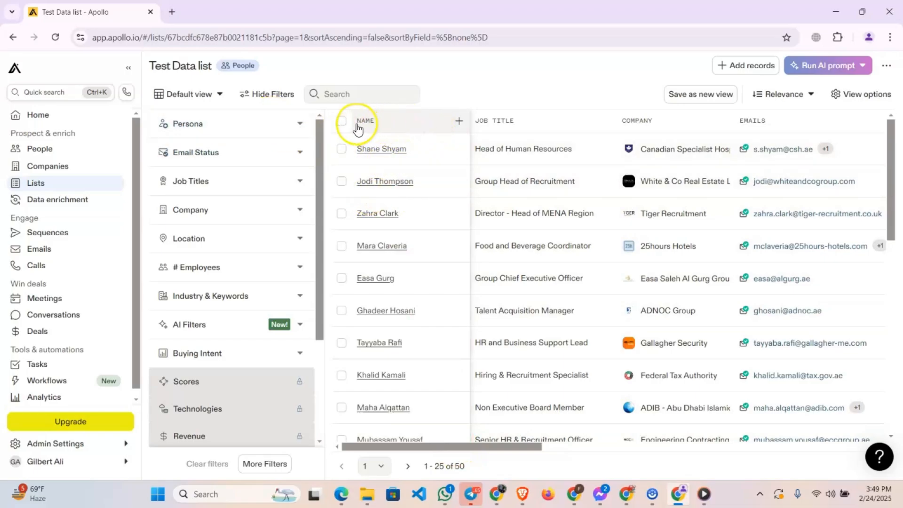
# Select all 50 people in the list with the Select all option, and clear the selection
pyautogui.click(341, 121)
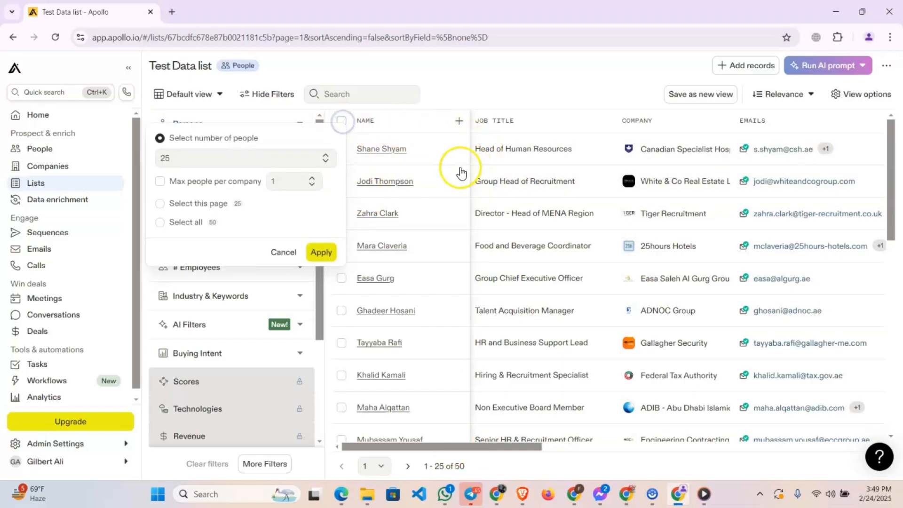
pyautogui.click(181, 221)
pyautogui.click(321, 205)
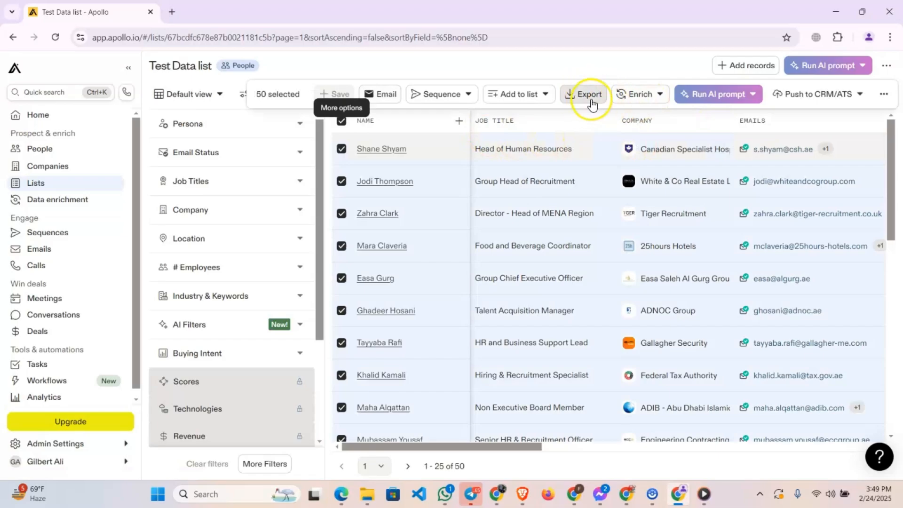
pyautogui.click(341, 123)
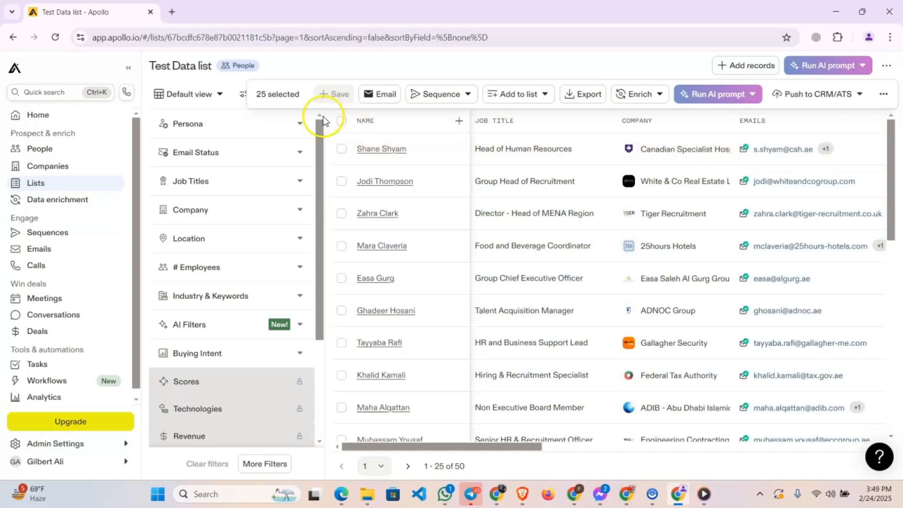
# Search Google for "instant data scraper" in a new browser tab and open the extension's Chrome Web Store page
pyautogui.click(175, 11)
pyautogui.click(187, 38)
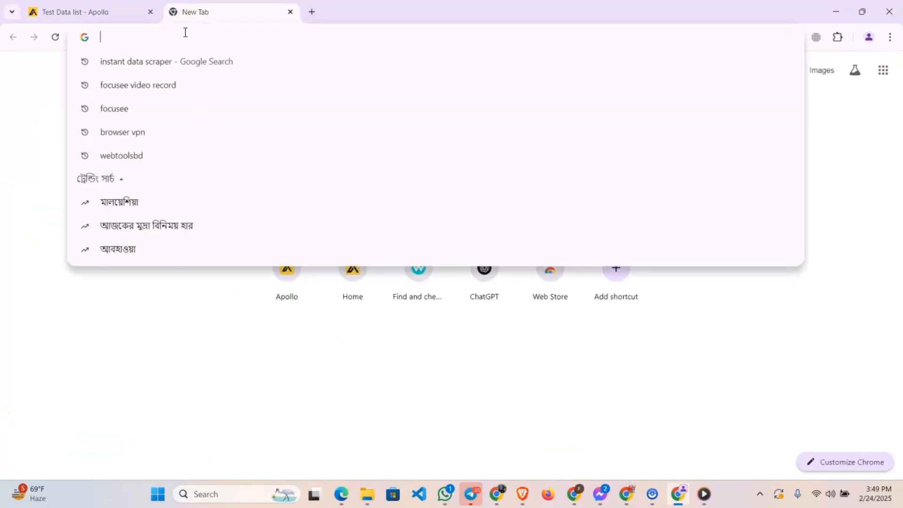
pyautogui.write('i')
pyautogui.press('Right')
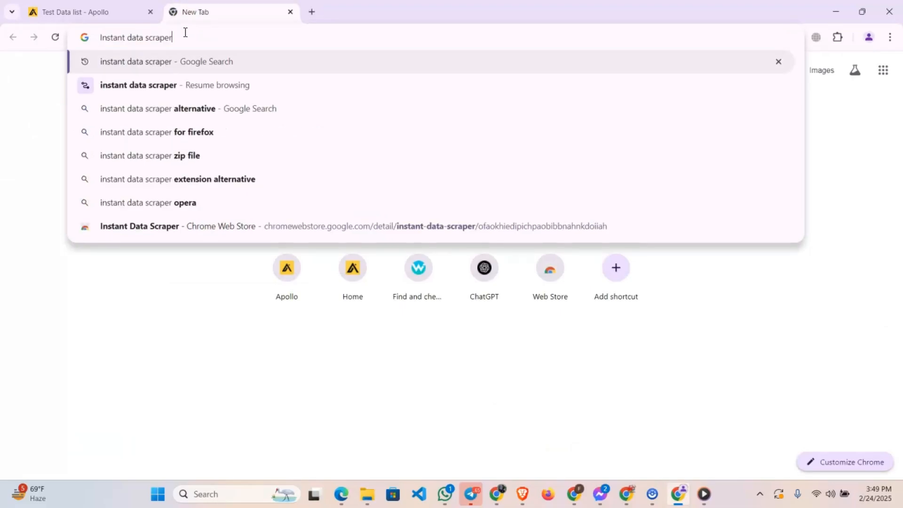
pyautogui.press('Return')
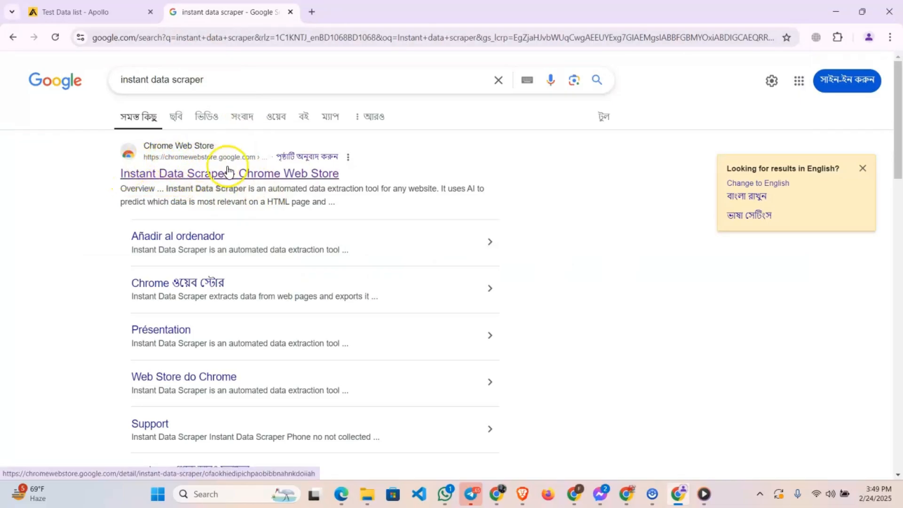
pyautogui.click(207, 175)
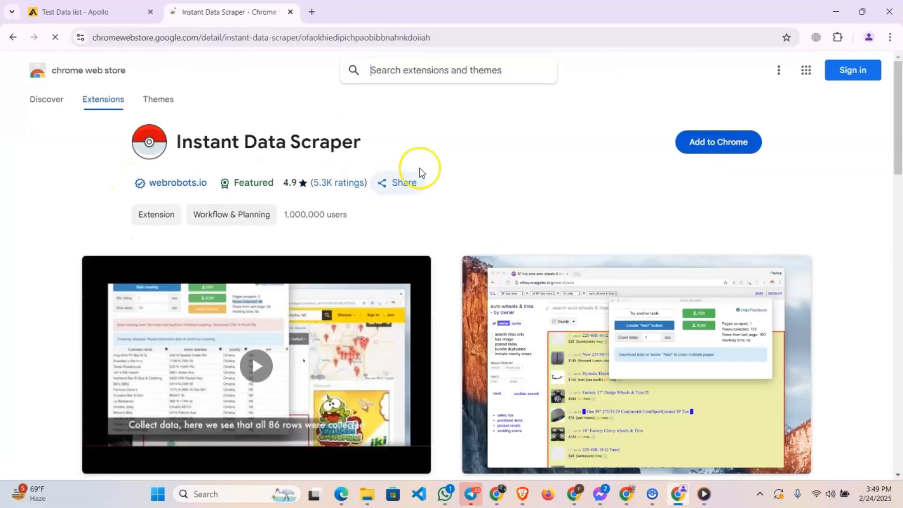
# Install the Instant Data Scraper extension in Chrome and dismiss the installation notice
pyautogui.moveTo(178, 141); pyautogui.dragTo(397, 154)
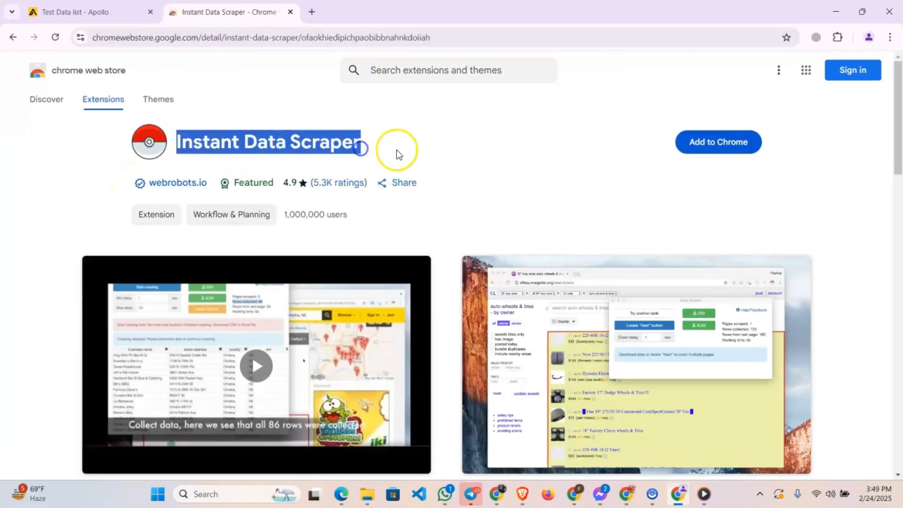
pyautogui.click(697, 144)
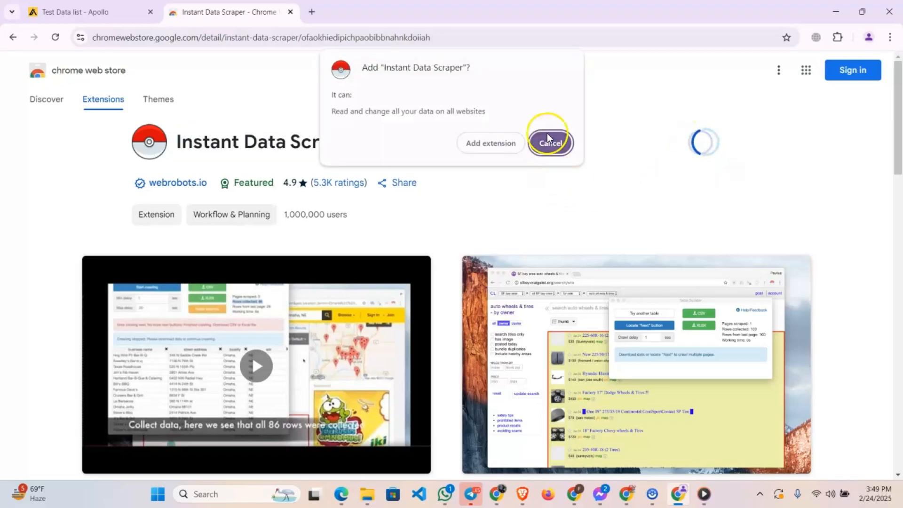
pyautogui.click(483, 140)
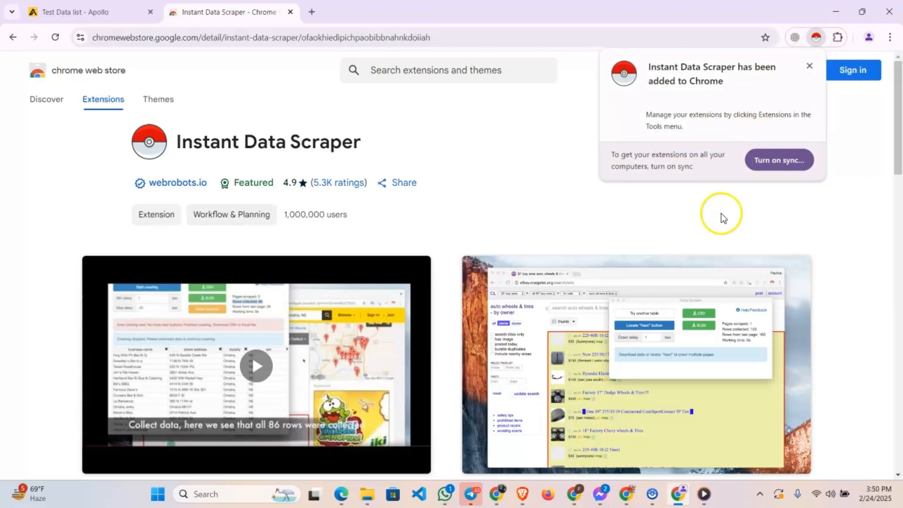
pyautogui.click(524, 150)
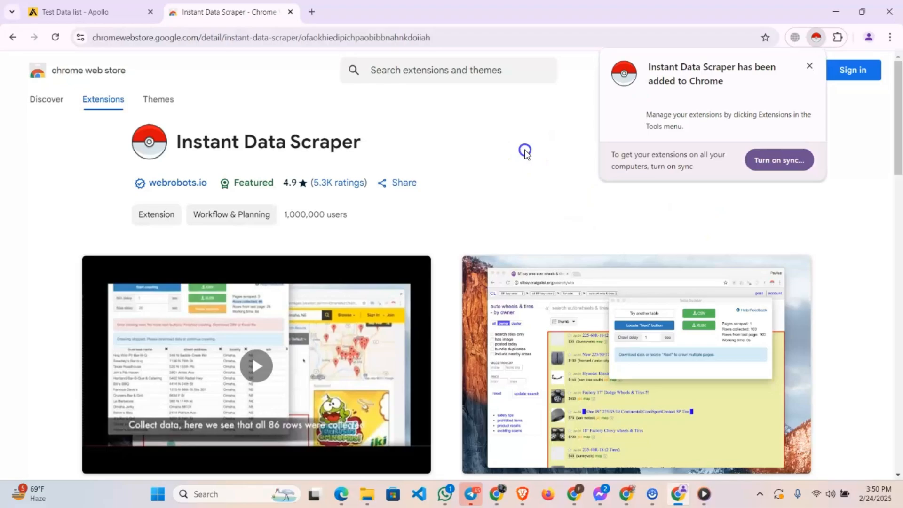
# Pin the Instant Data Scraper extension so it stays directly accessible in the browser
pyautogui.click(840, 39)
pyautogui.click(792, 157)
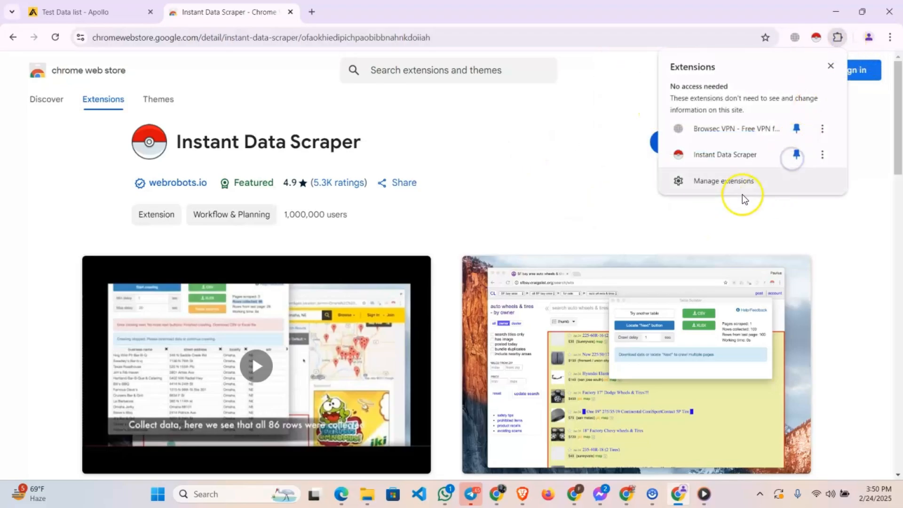
pyautogui.click(582, 137)
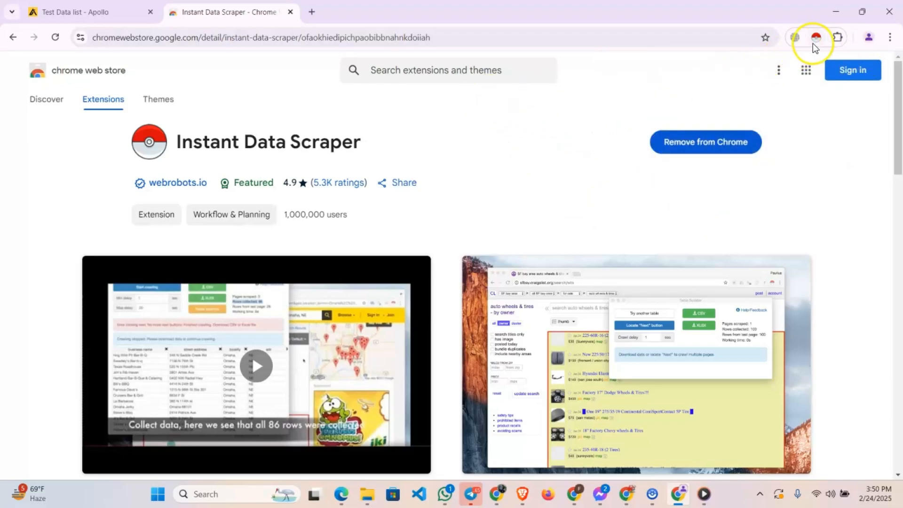
# Run Instant Data Scraper on the Test Data list page and review the scraped names, companies and e-mail columns
pyautogui.click(136, 12)
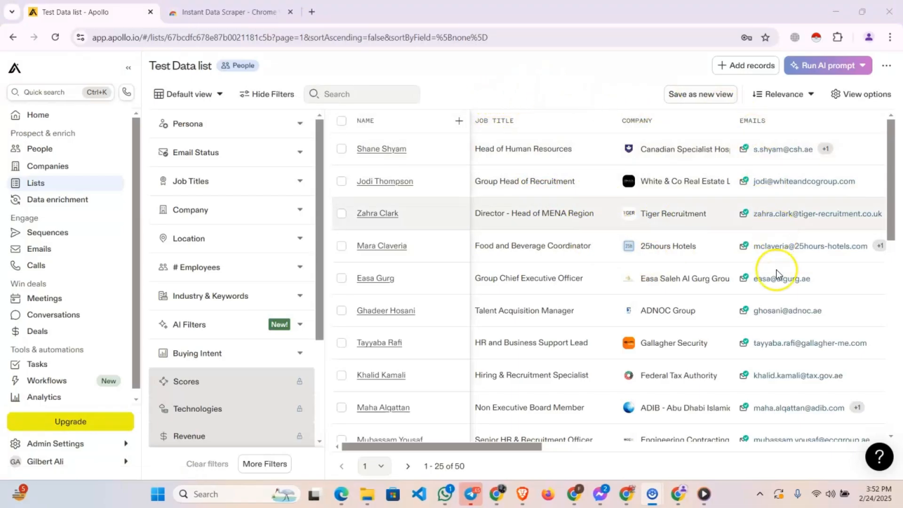
pyautogui.click(817, 39)
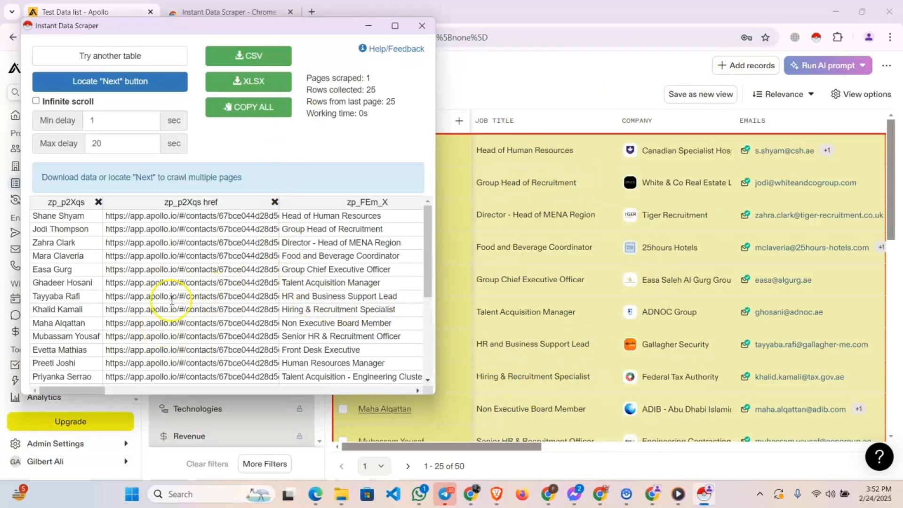
pyautogui.scroll(-4, 172, 301)
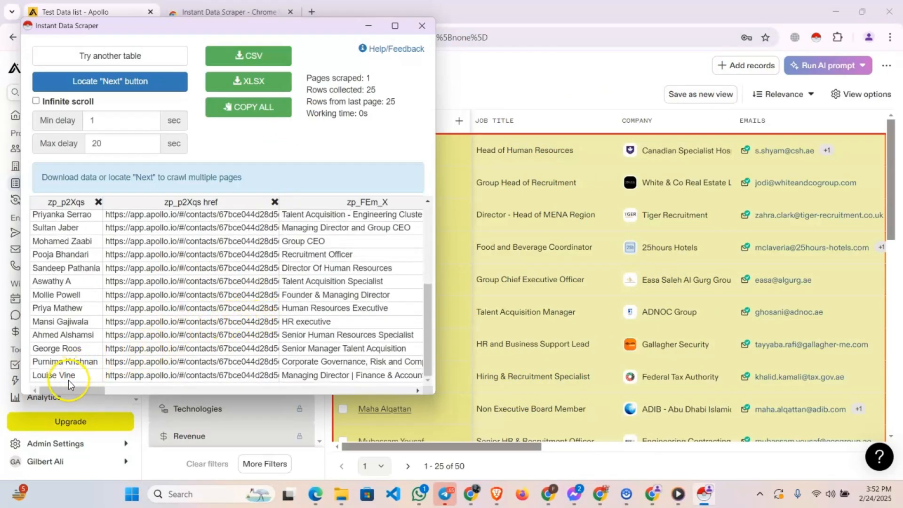
pyautogui.moveTo(71, 388); pyautogui.dragTo(199, 401)
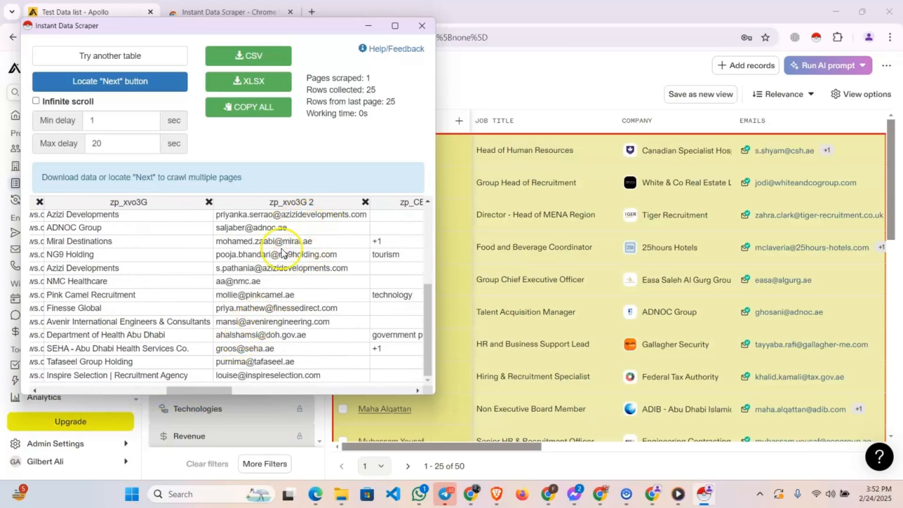
pyautogui.scroll(5, 278, 256)
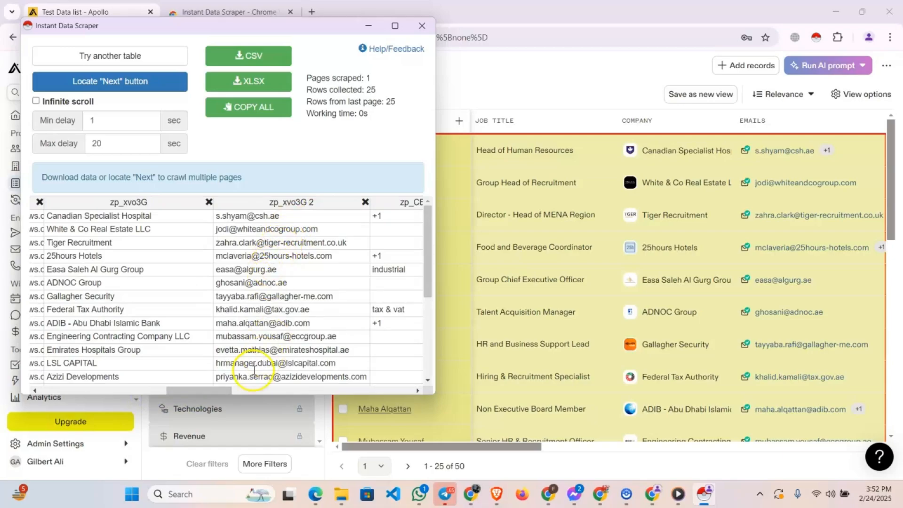
pyautogui.moveTo(212, 391); pyautogui.dragTo(57, 390)
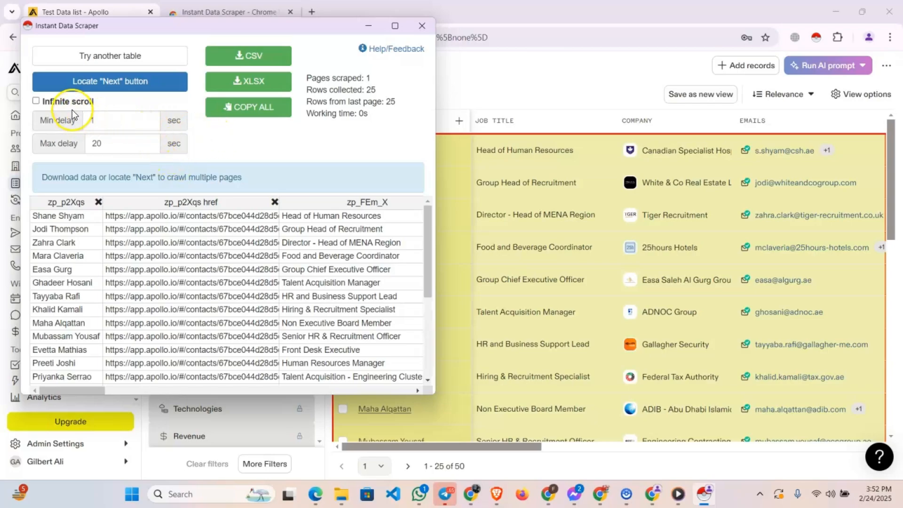
# Enable infinite scroll, set the minimum delay to 5 seconds, start crawling the list and review the collected rows
pyautogui.click(51, 101)
pyautogui.doubleClick(90, 120)
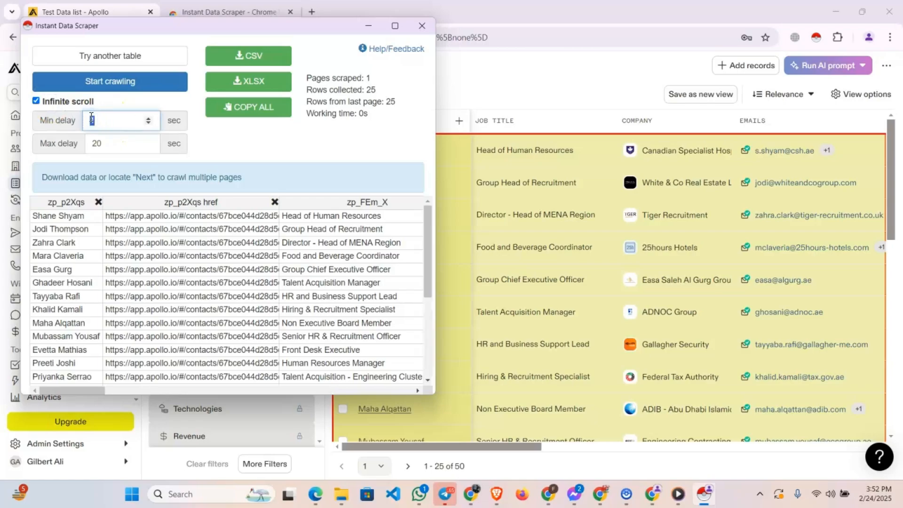
pyautogui.write('5')
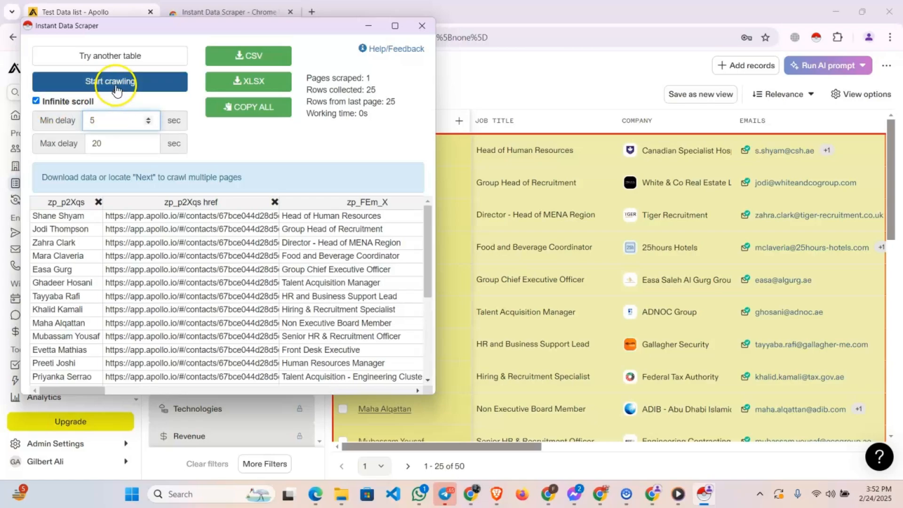
pyautogui.click(113, 81)
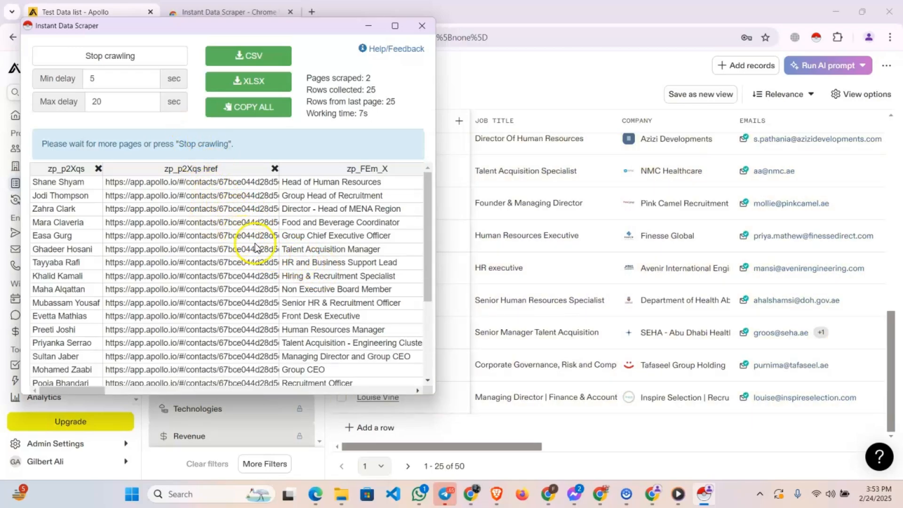
pyautogui.scroll(-3, 255, 246)
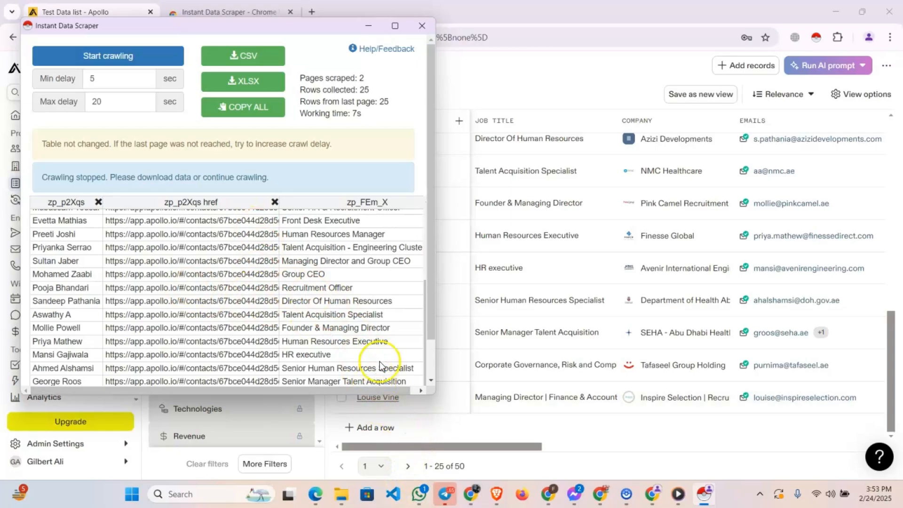
# Download the scraped contact rows as a CSV file and copy all of them to the clipboard
pyautogui.scroll(3, 316, 306)
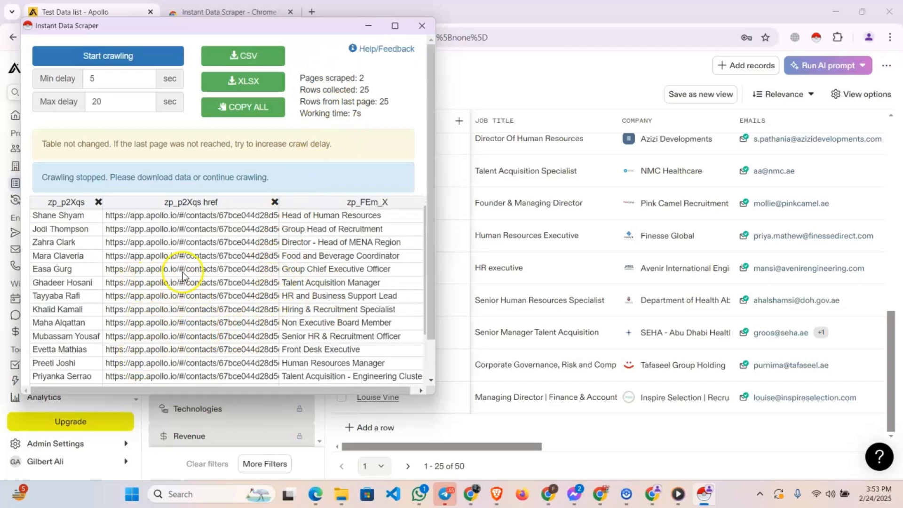
pyautogui.click(256, 64)
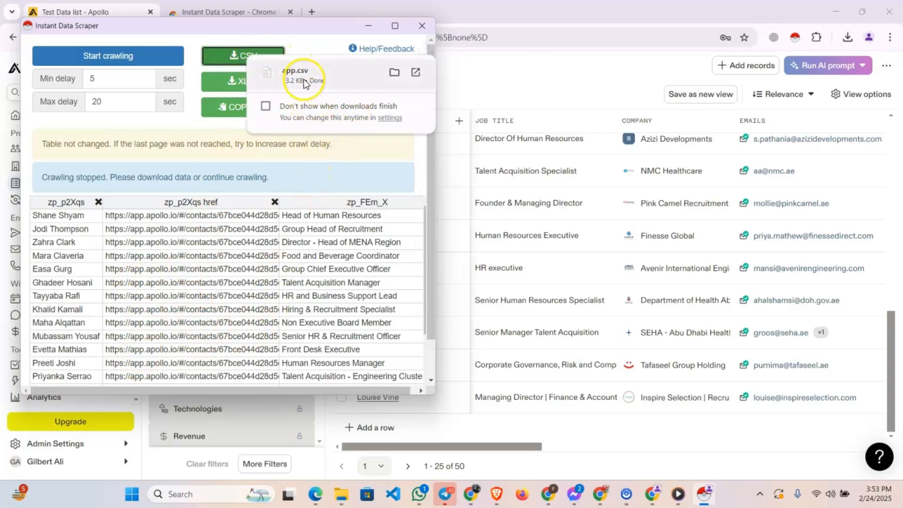
pyautogui.click(222, 109)
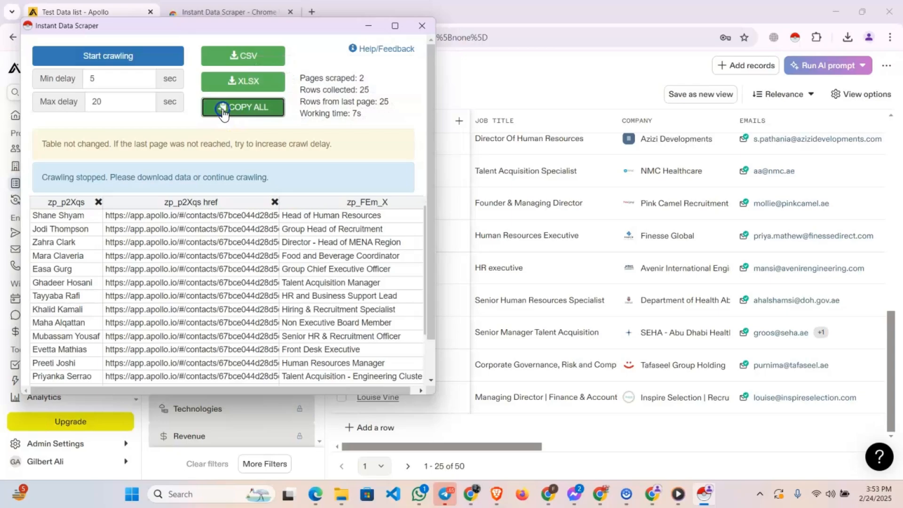
pyautogui.click(230, 117)
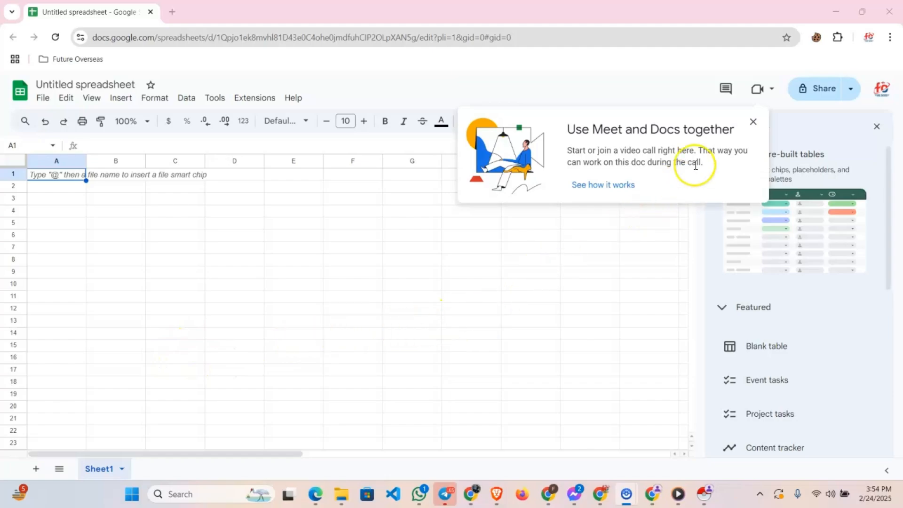
# Dismiss the Meet notice in Google Sheets, copy all scraped rows again in Instant Data Scraper and paste them into the blank sheet at A1
pyautogui.click(753, 122)
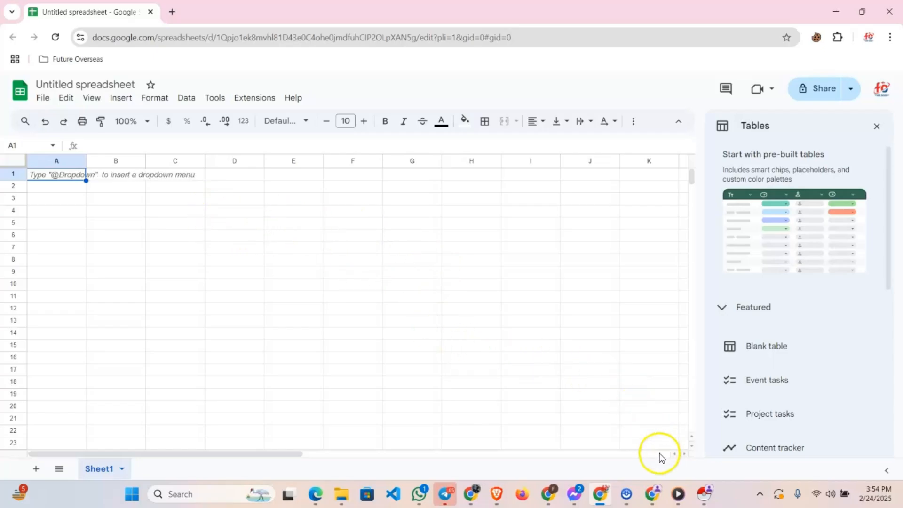
pyautogui.click(658, 498)
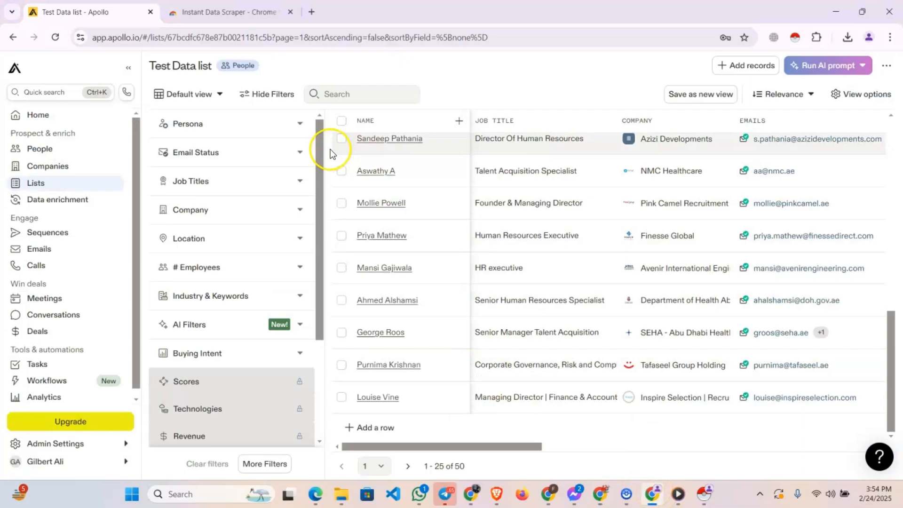
pyautogui.click(703, 494)
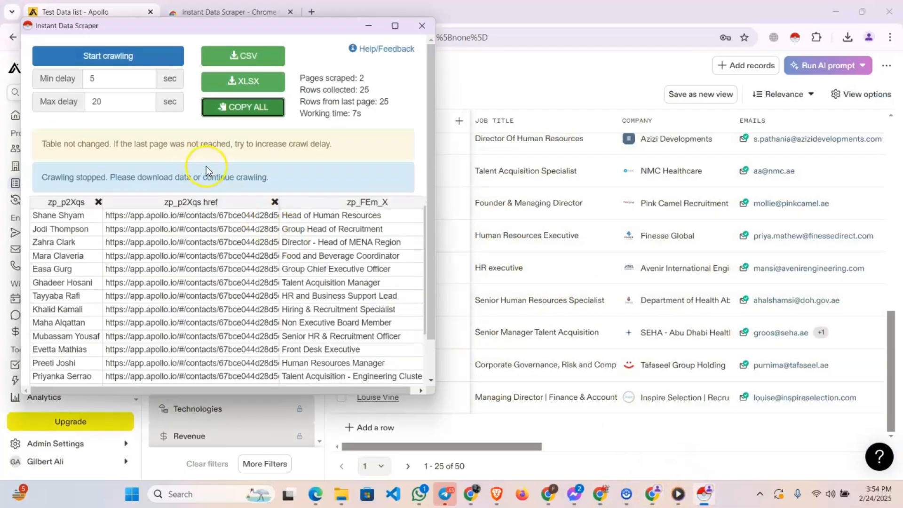
pyautogui.click(237, 107)
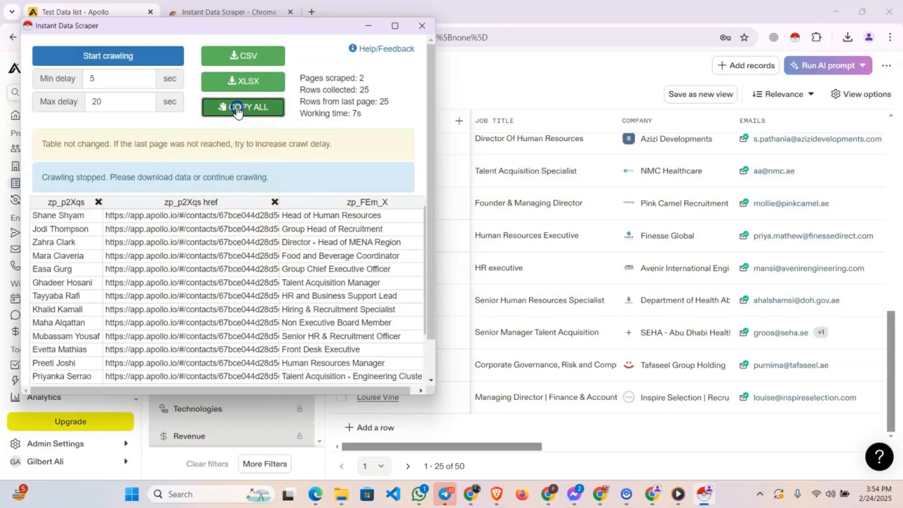
pyautogui.click(600, 494)
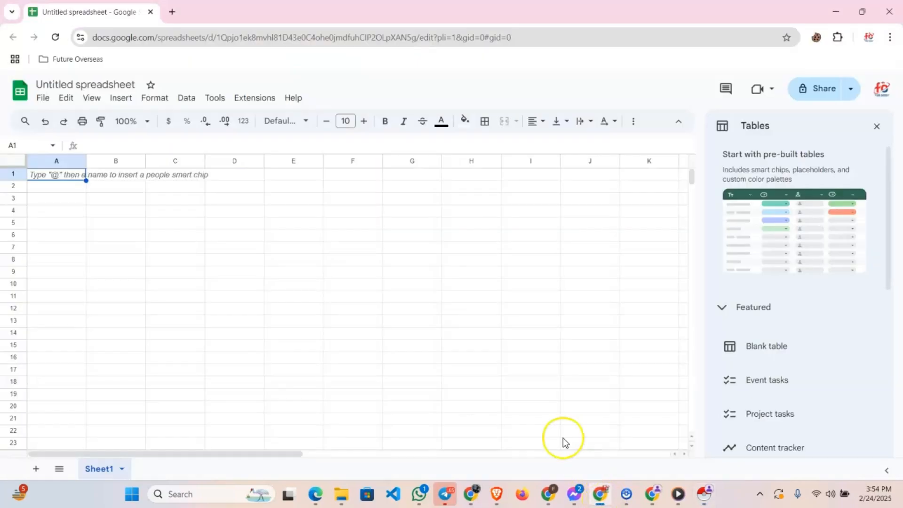
pyautogui.click(67, 171)
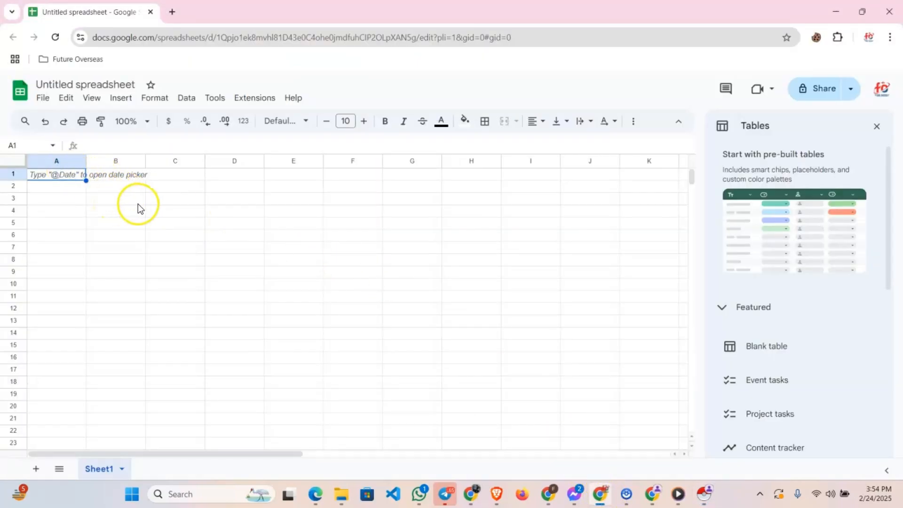
pyautogui.hotkey('ctrl', 'v')
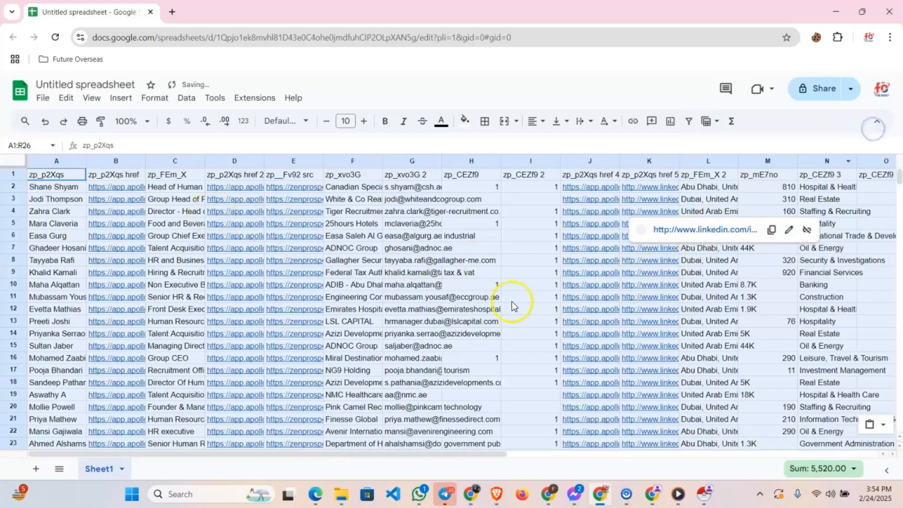
# Rename the A1 header to Name and the G1 header to Email, and widen the company and e-mail columns to fit their contents
pyautogui.click(57, 176)
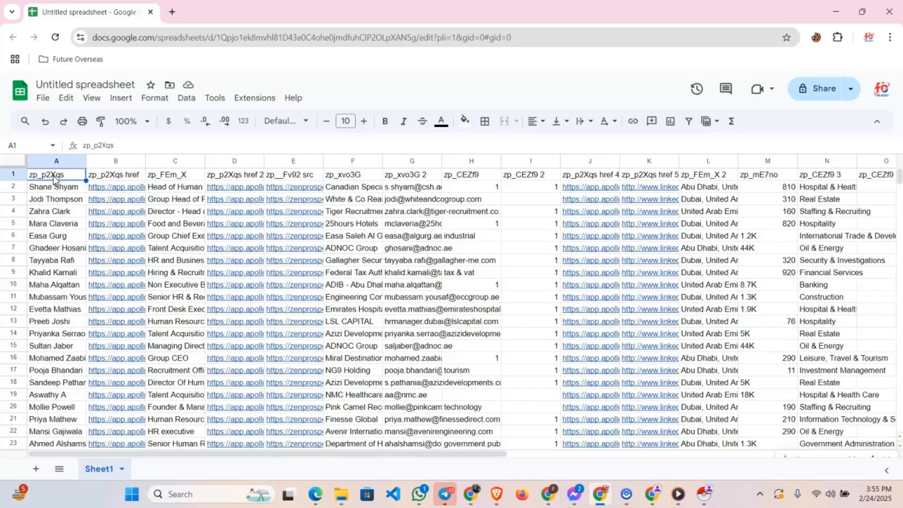
pyautogui.write('Name')
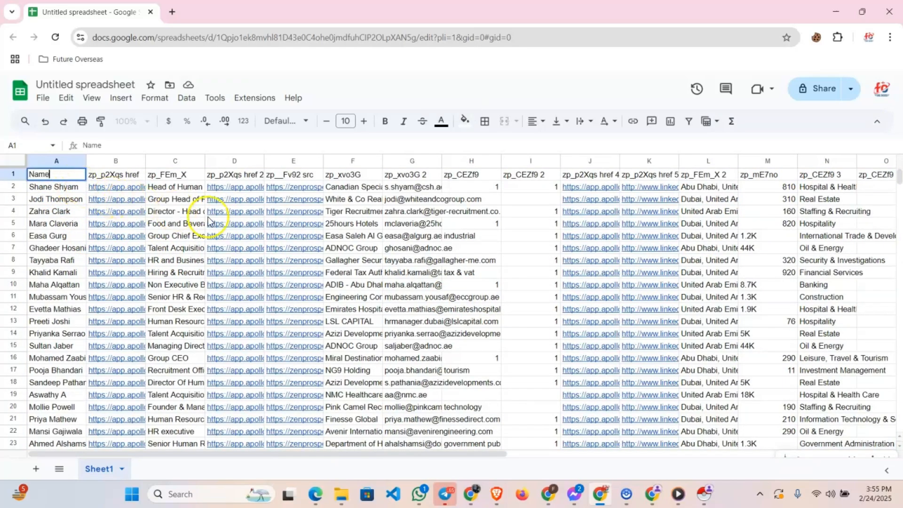
pyautogui.click(176, 175)
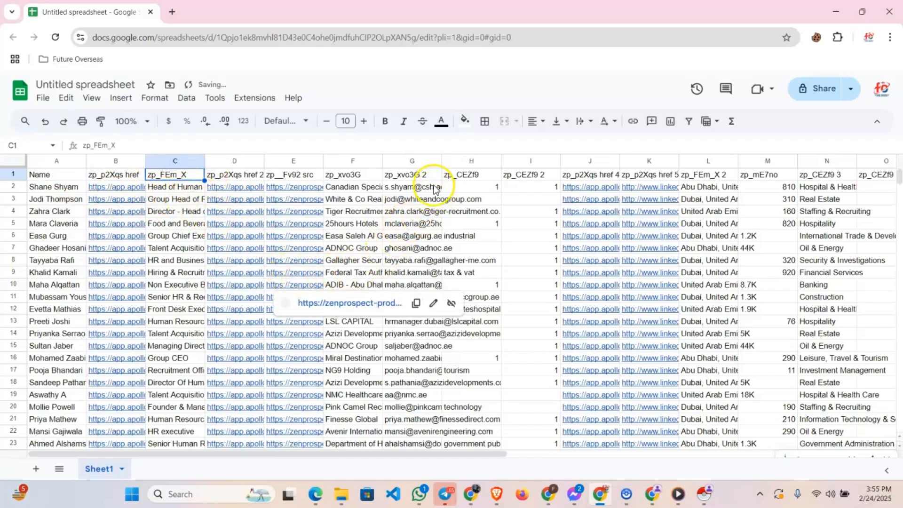
pyautogui.click(417, 175)
pyautogui.doubleClick(444, 164)
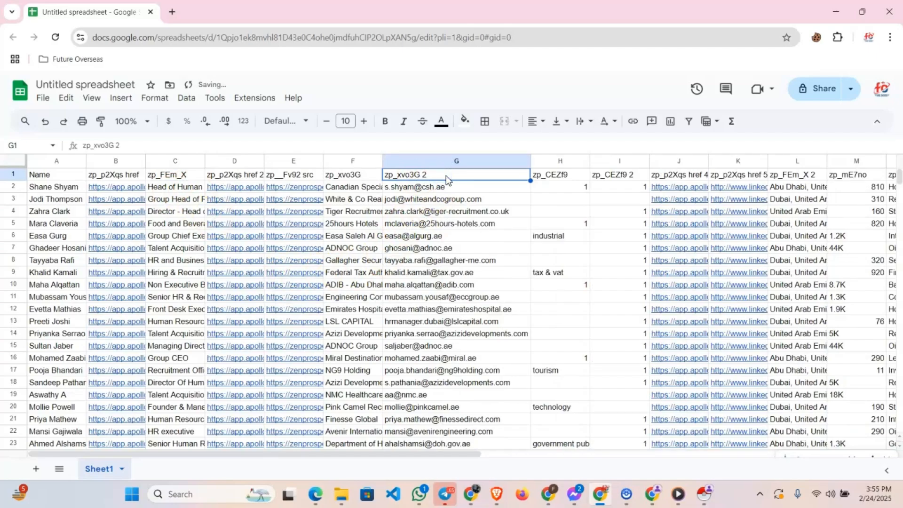
pyautogui.write('Email')
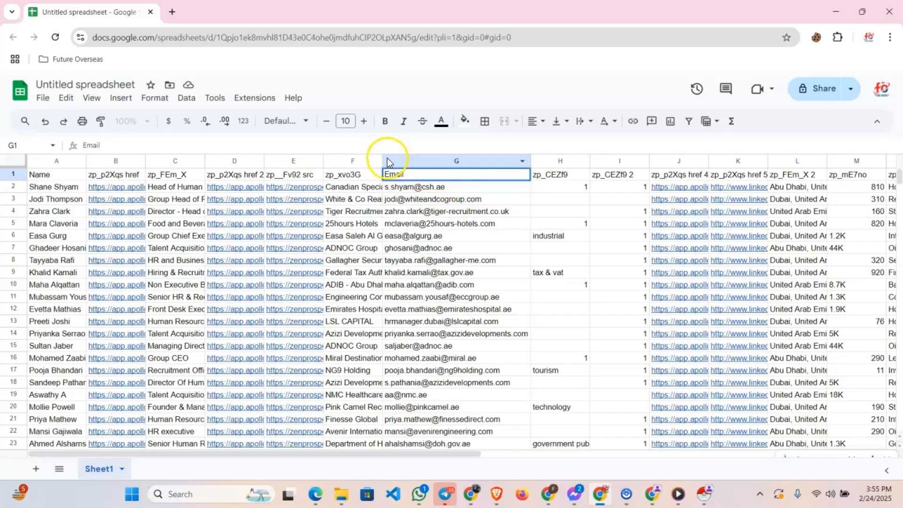
pyautogui.moveTo(383, 161); pyautogui.dragTo(414, 163)
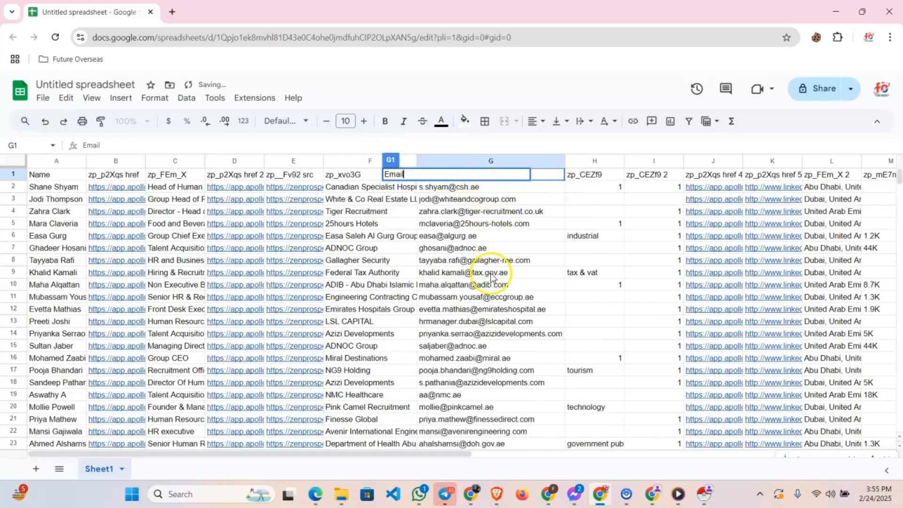
pyautogui.click(494, 238)
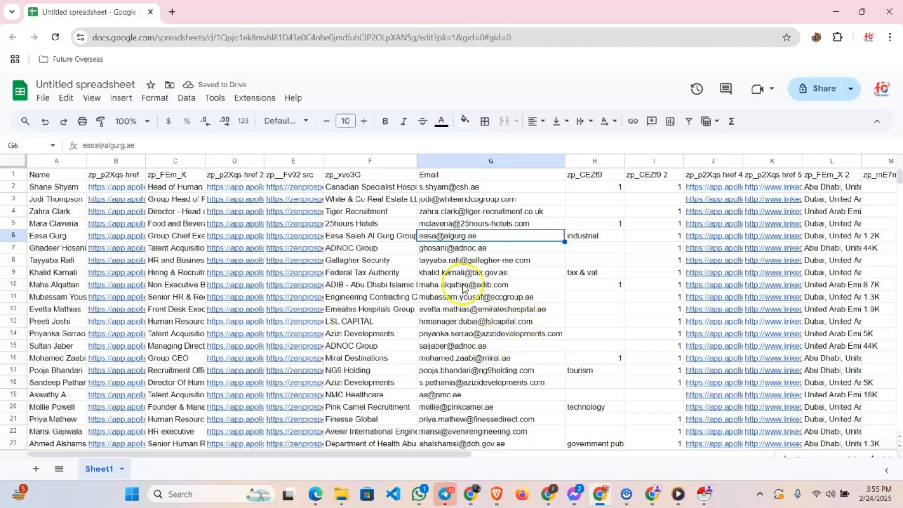
# Review the pasted contacts in Sheet1 from the header row down to the last filled row
pyautogui.scroll(-6, 465, 282)
pyautogui.click(55, 245)
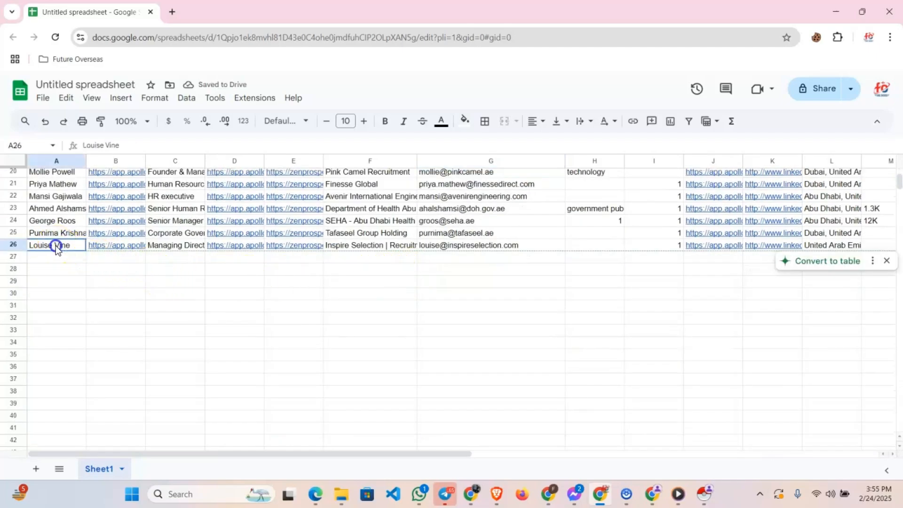
pyautogui.scroll(6, 98, 288)
pyautogui.click(58, 175)
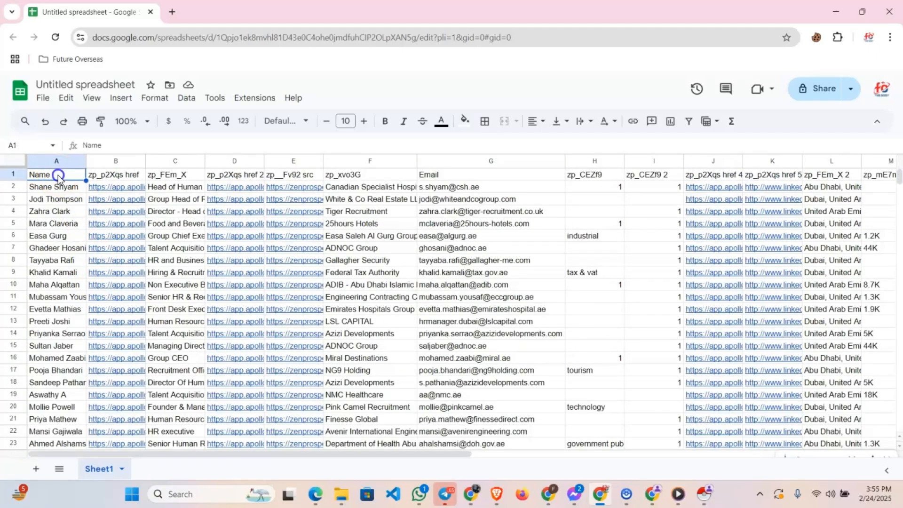
pyautogui.scroll(-3, 70, 319)
pyautogui.scroll(-2, 69, 318)
pyautogui.click(46, 304)
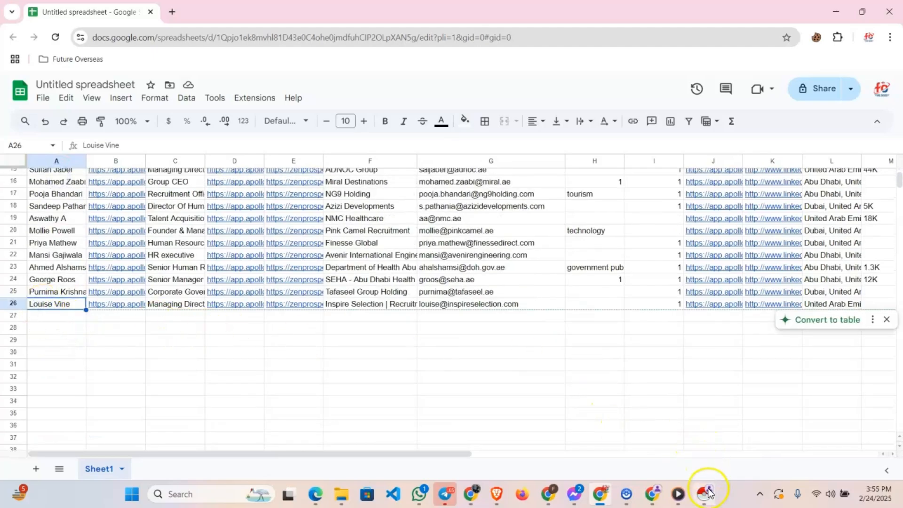
# Switch back to Apollo, close the Instant Data Scraper window and open page 2 of the Test Data list
pyautogui.click(653, 493)
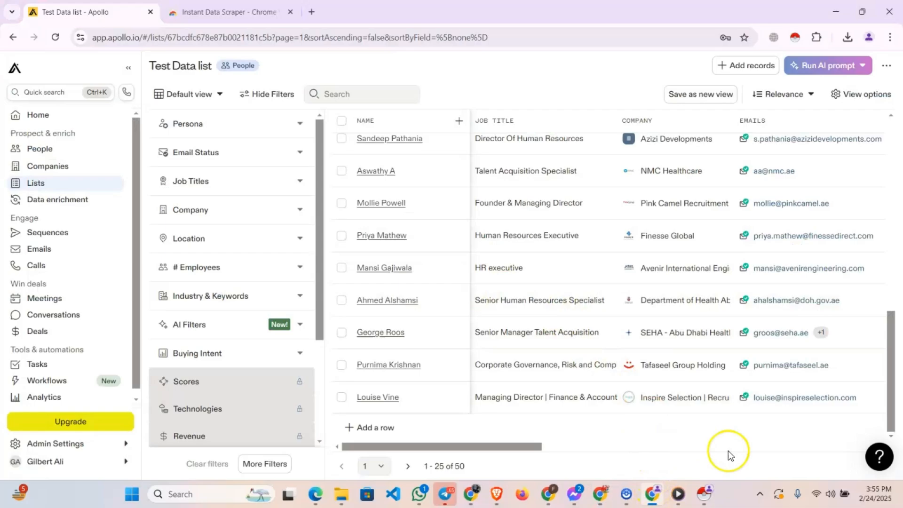
pyautogui.click(704, 492)
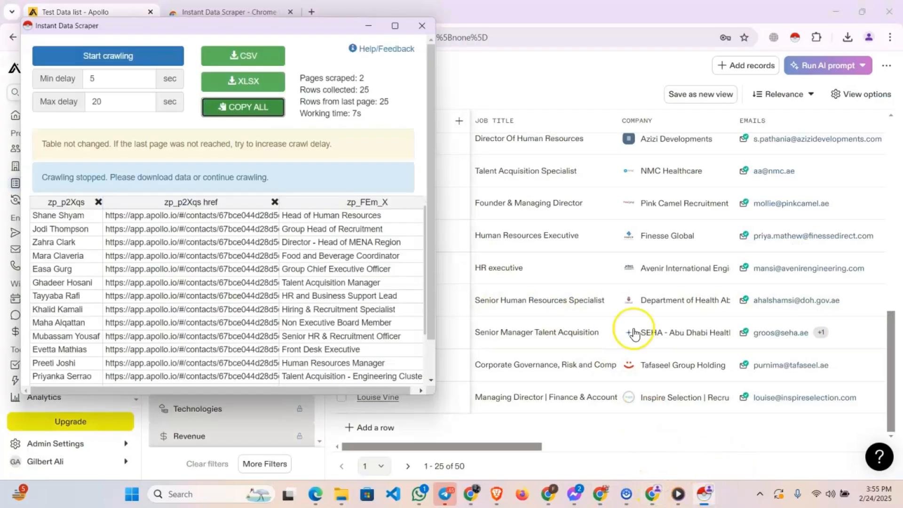
pyautogui.click(419, 27)
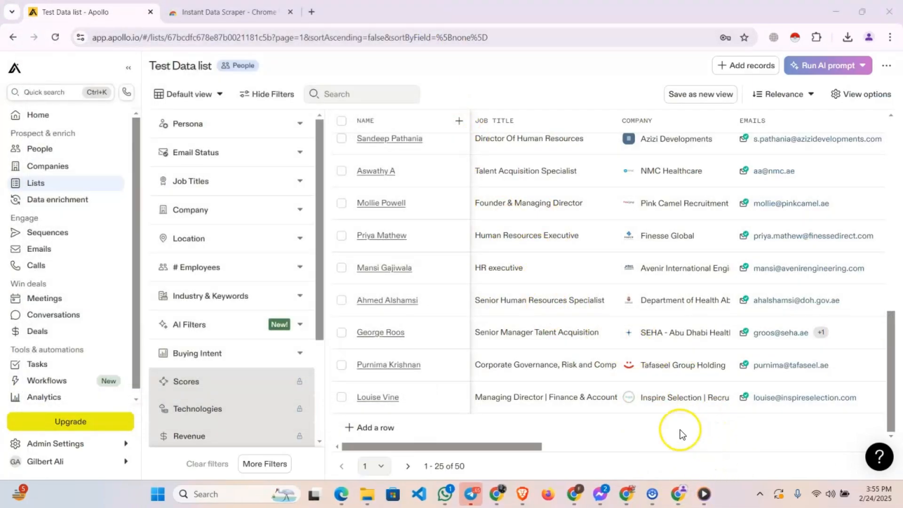
pyautogui.click(380, 466)
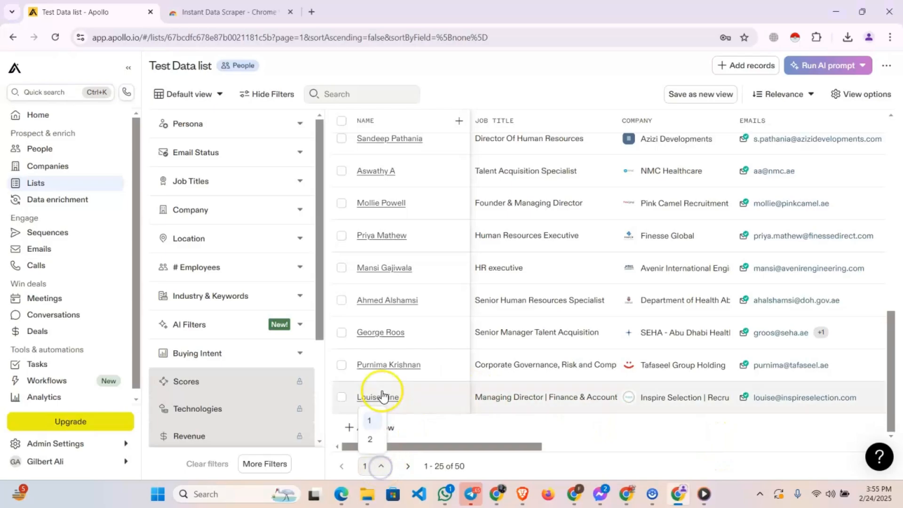
pyautogui.click(369, 439)
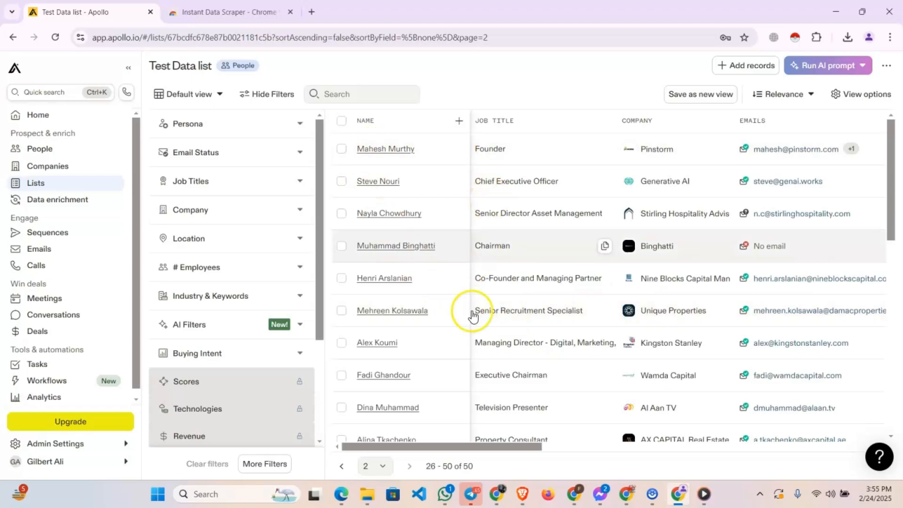
# Run Instant Data Scraper on page 2 of the list and copy all the scraped rows
pyautogui.click(792, 38)
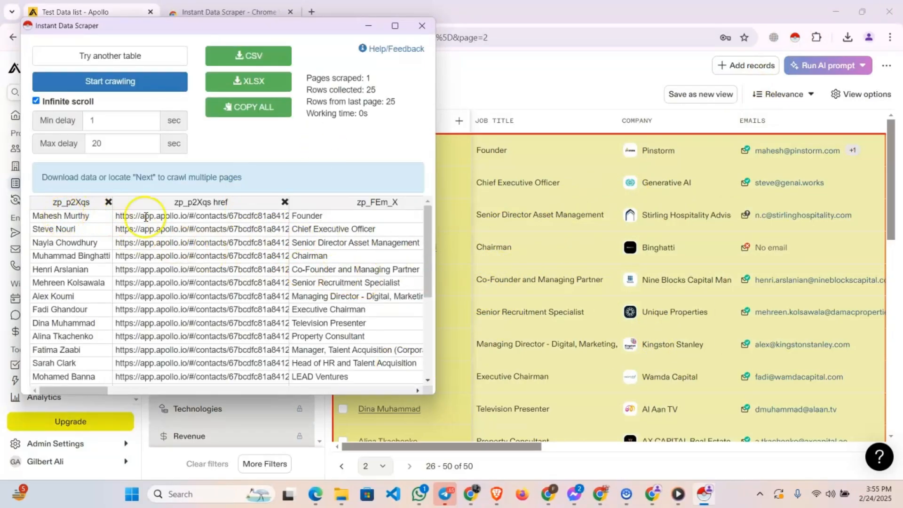
pyautogui.moveTo(325, 27); pyautogui.dragTo(791, 65)
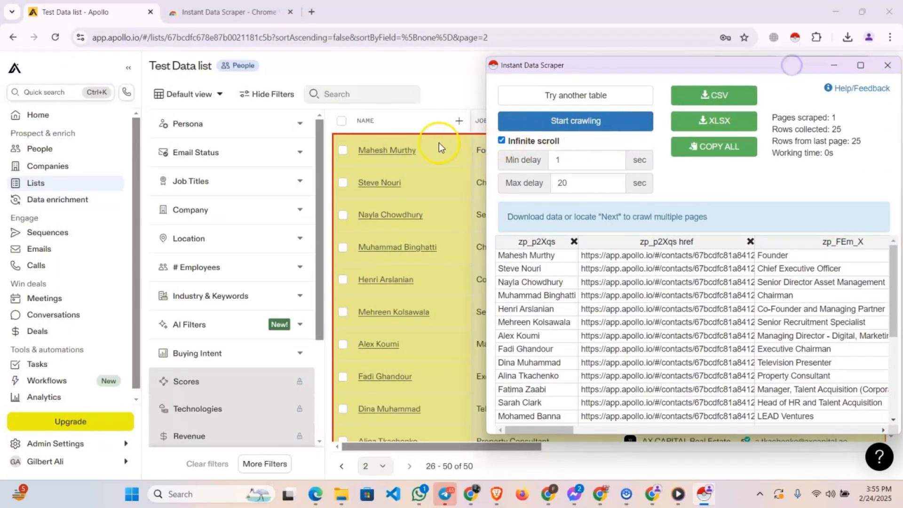
pyautogui.moveTo(658, 69); pyautogui.dragTo(206, 63)
pyautogui.click(281, 141)
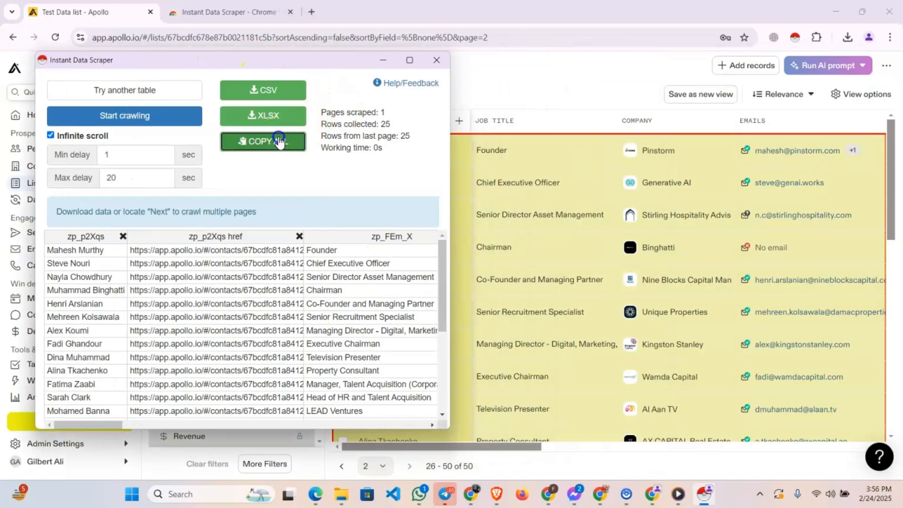
# Switch to Google Sheets and paste the page 2 contacts below the existing rows, starting at A27
pyautogui.click(600, 493)
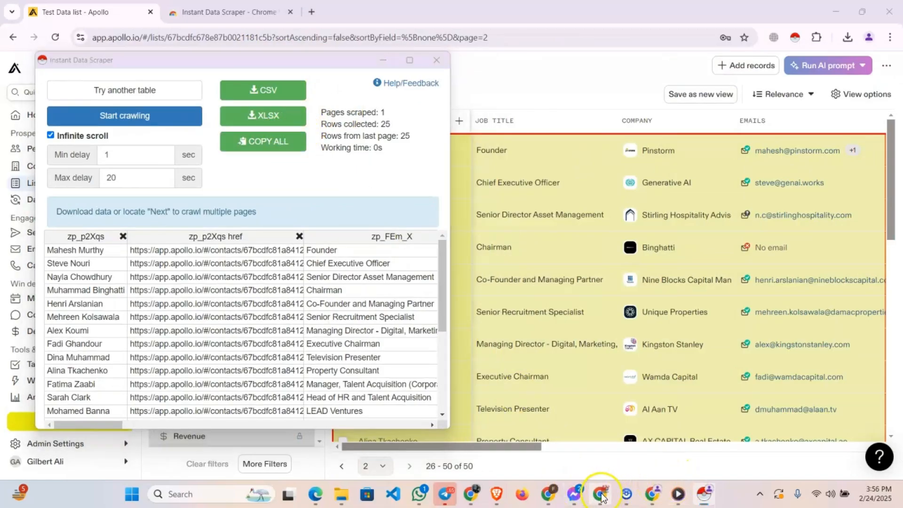
pyautogui.click(58, 316)
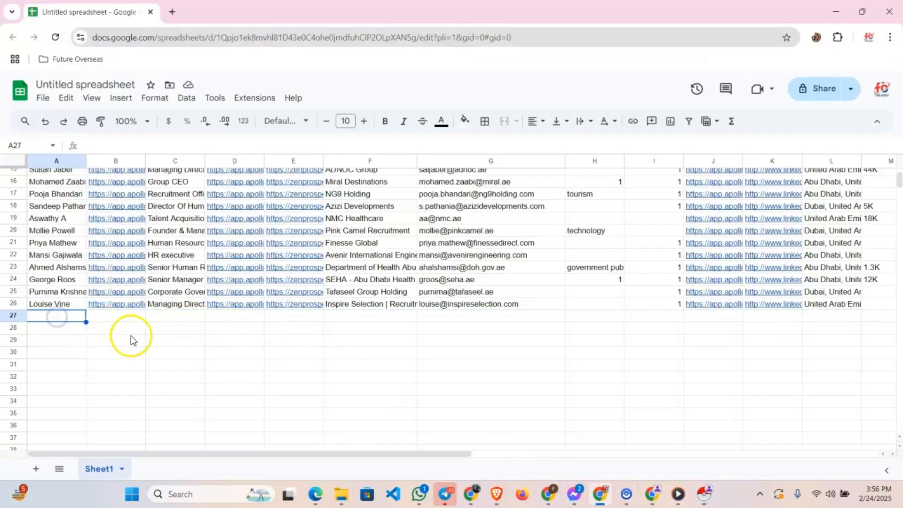
pyautogui.hotkey('ctrl', 'v')
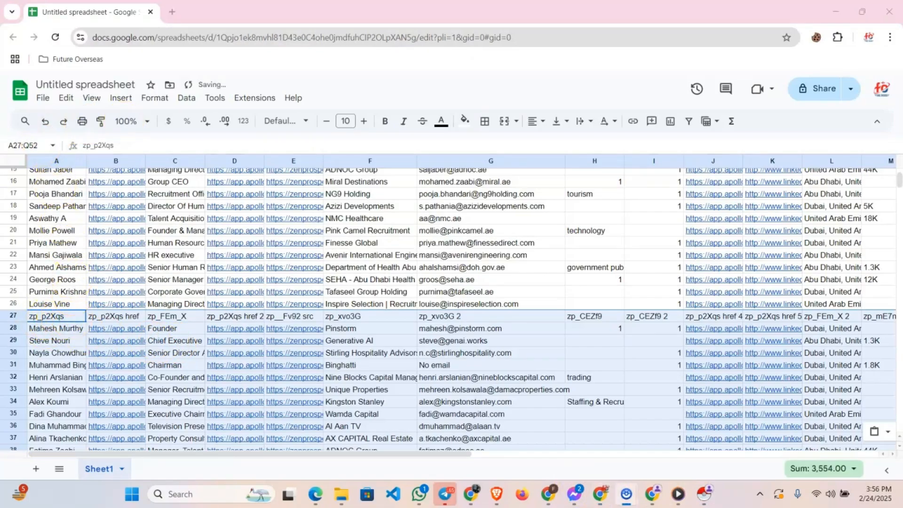
# Delete row 27, which holds the duplicate column headers between the two pasted batches
pyautogui.click(123, 121)
pyautogui.click(14, 315)
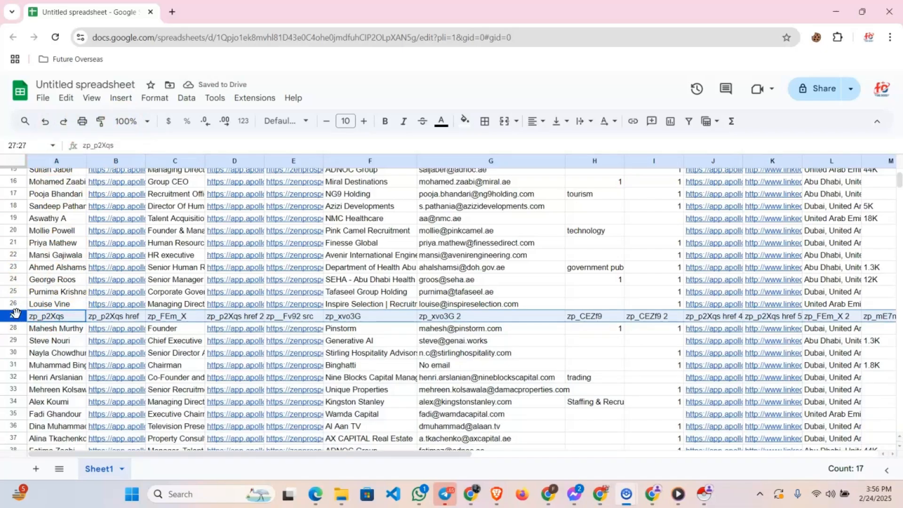
pyautogui.rightClick(15, 316)
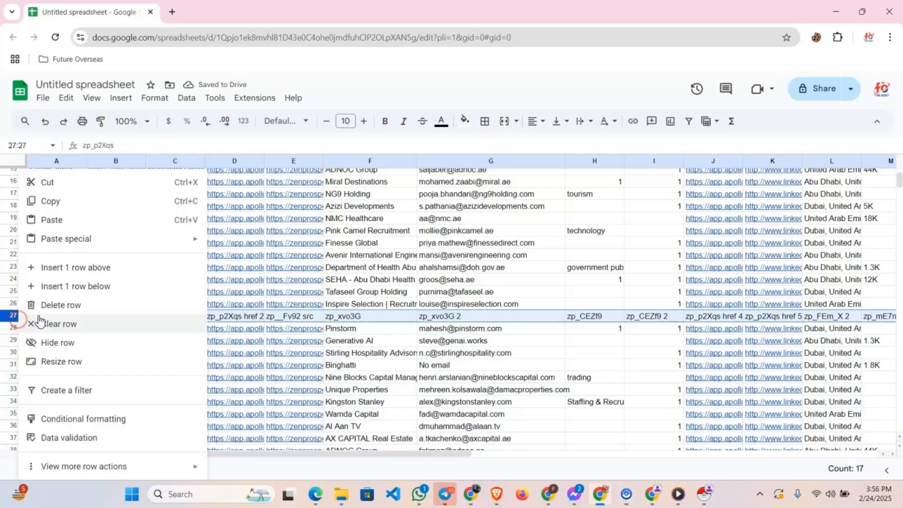
pyautogui.click(60, 304)
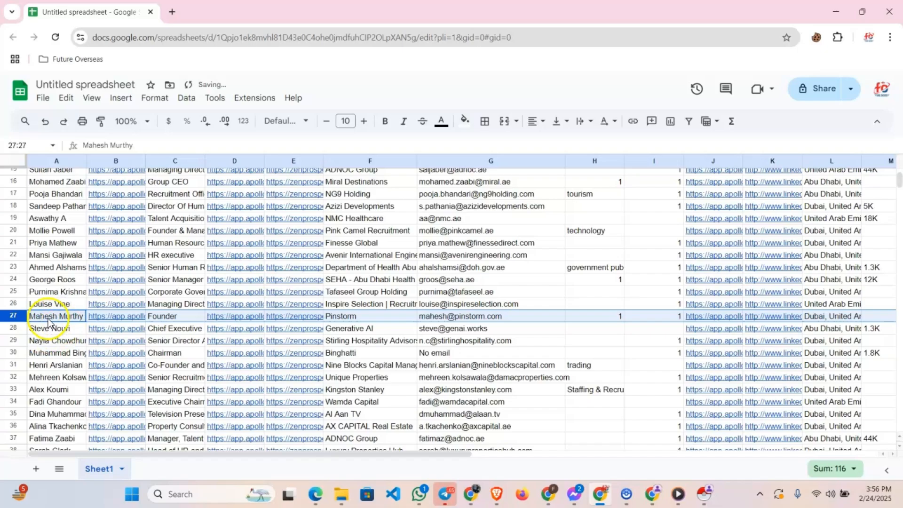
# Review the combined contact rows from both pasted batches, from the header row down to the last filled row
pyautogui.click(56, 316)
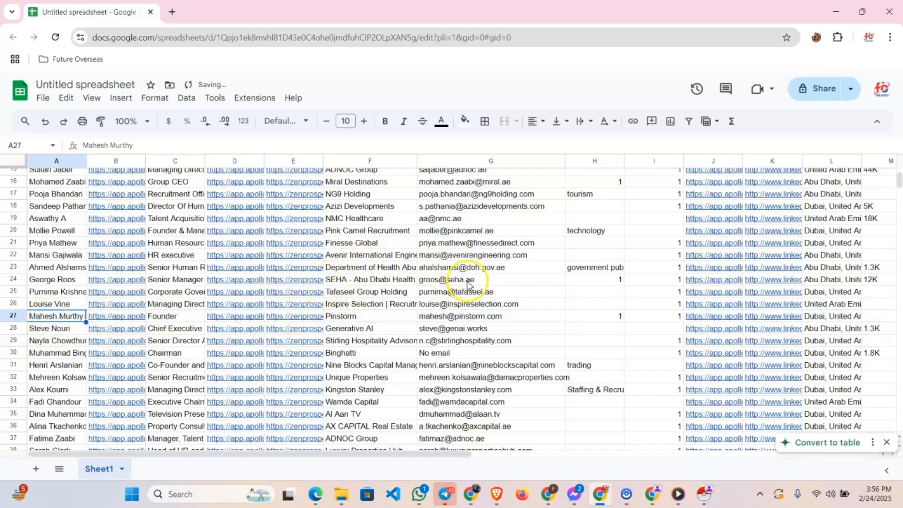
pyautogui.scroll(-5, 468, 298)
pyautogui.scroll(5, 471, 307)
pyautogui.scroll(5, 470, 307)
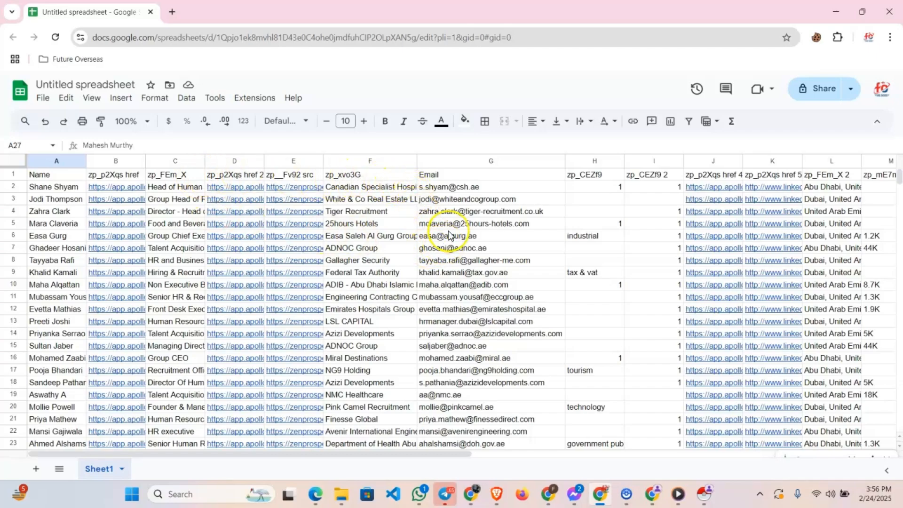
pyautogui.scroll(-5, 444, 247)
pyautogui.scroll(-2, 442, 253)
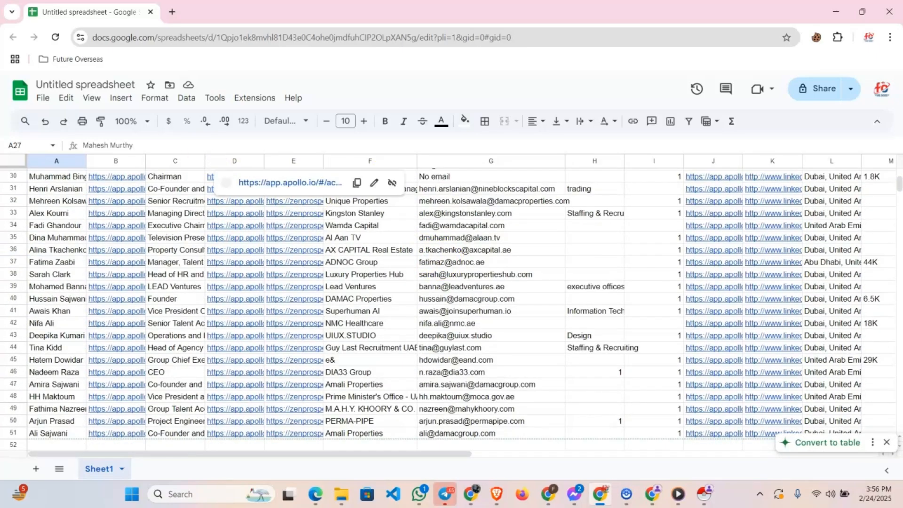
pyautogui.hotkey('alt', 'Tab')
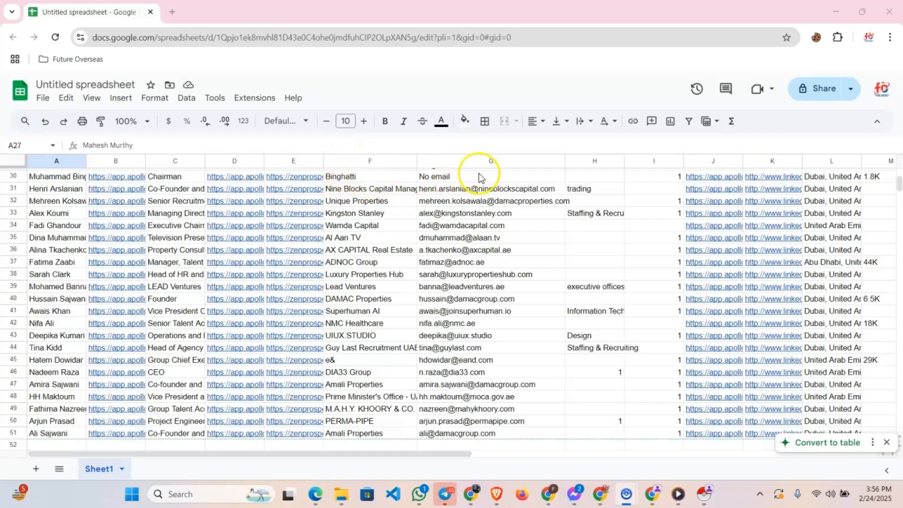
pyautogui.scroll(10, 478, 176)
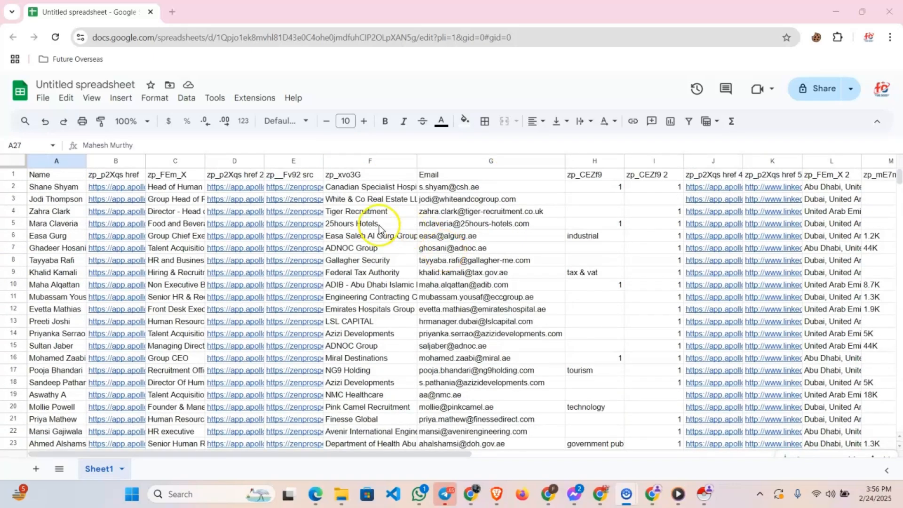
pyautogui.scroll(-13, 461, 211)
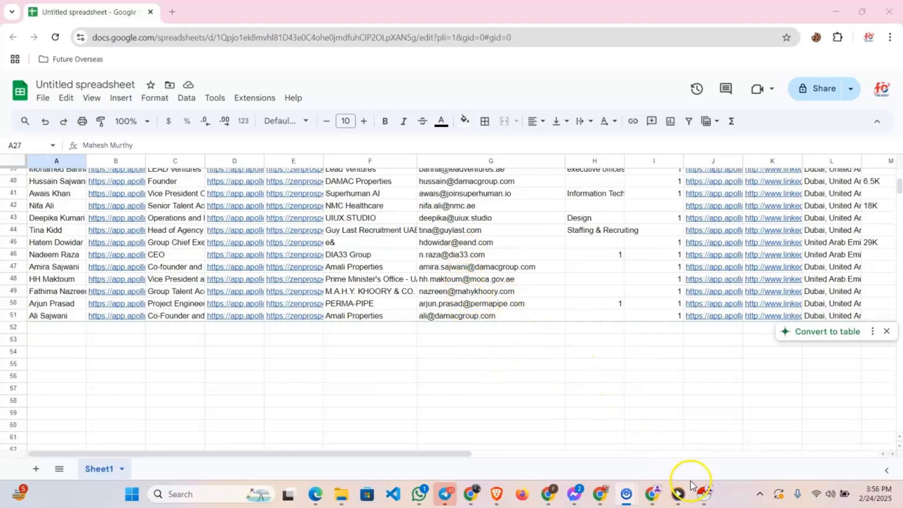
# Switch back to Apollo, open the People search and show the Total results for verified emails in the UAE
pyautogui.click(703, 493)
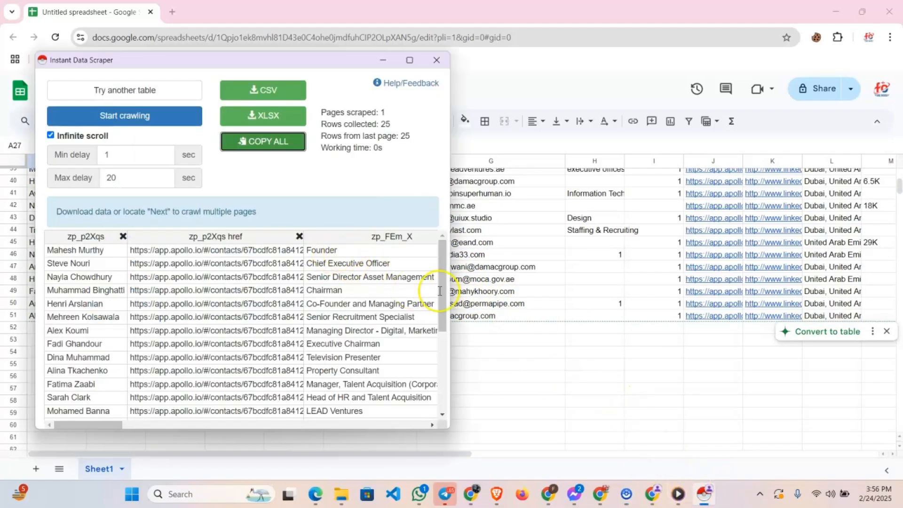
pyautogui.click(653, 495)
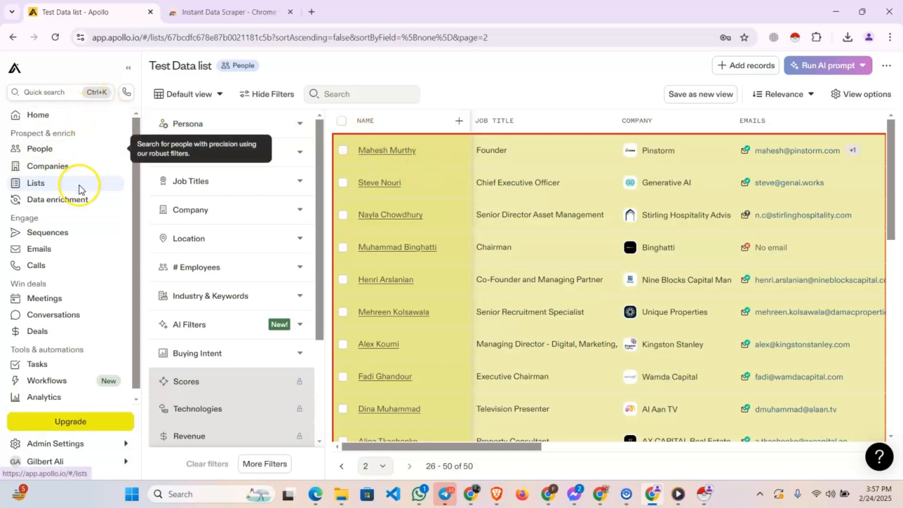
pyautogui.click(74, 151)
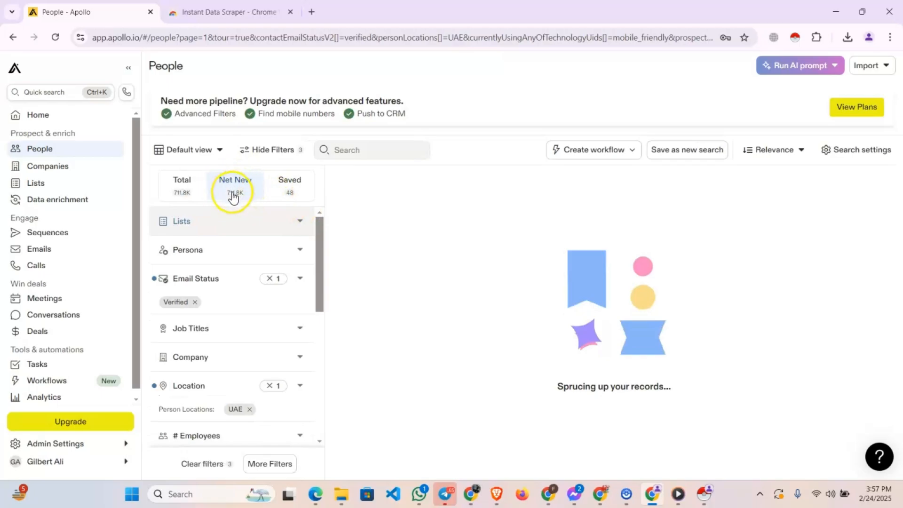
pyautogui.click(187, 188)
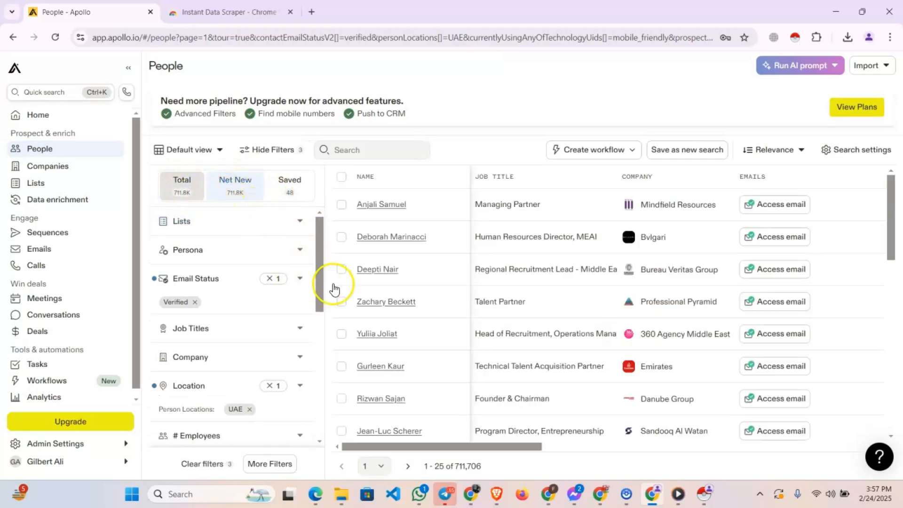